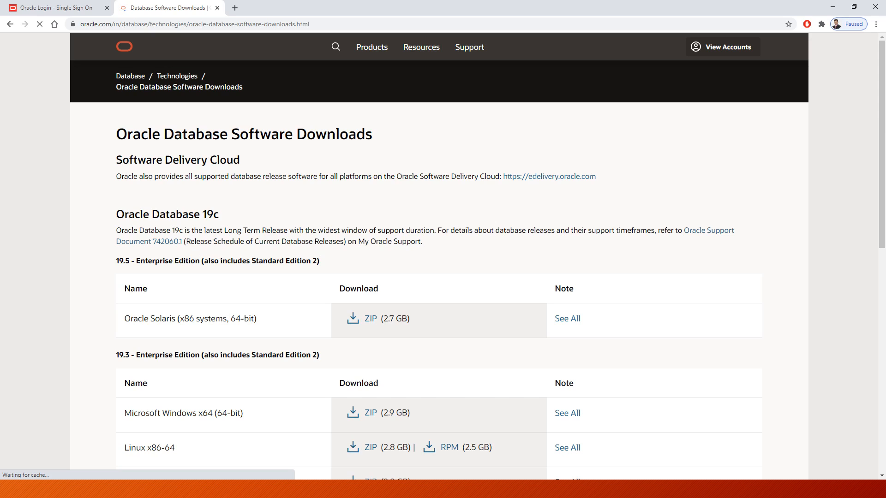
{"action": "scroll", "coordinate": [443, 259], "scroll_direction": "down", "scroll_amount": 2}
{"action": "scroll", "coordinate": [443, 258], "scroll_direction": "down", "scroll_amount": 2}
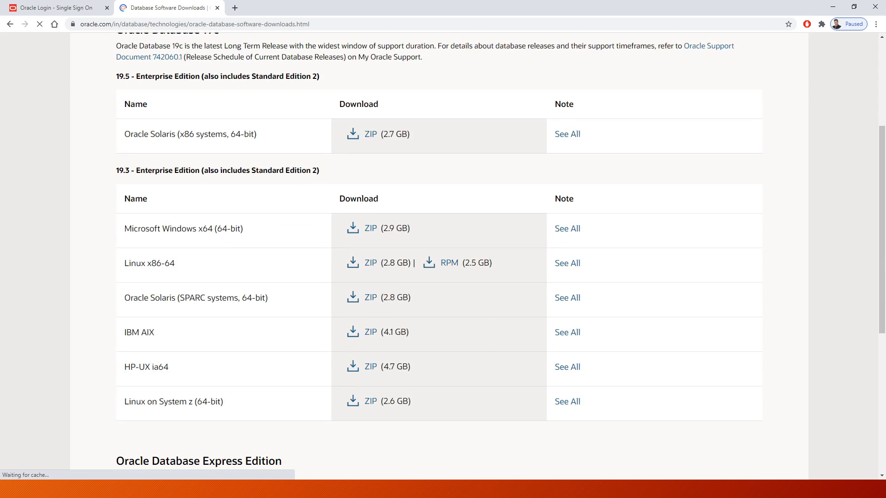
{"action": "scroll", "coordinate": [443, 258], "scroll_direction": "up", "scroll_amount": 3}
{"action": "scroll", "coordinate": [443, 259], "scroll_direction": "down", "scroll_amount": 2}
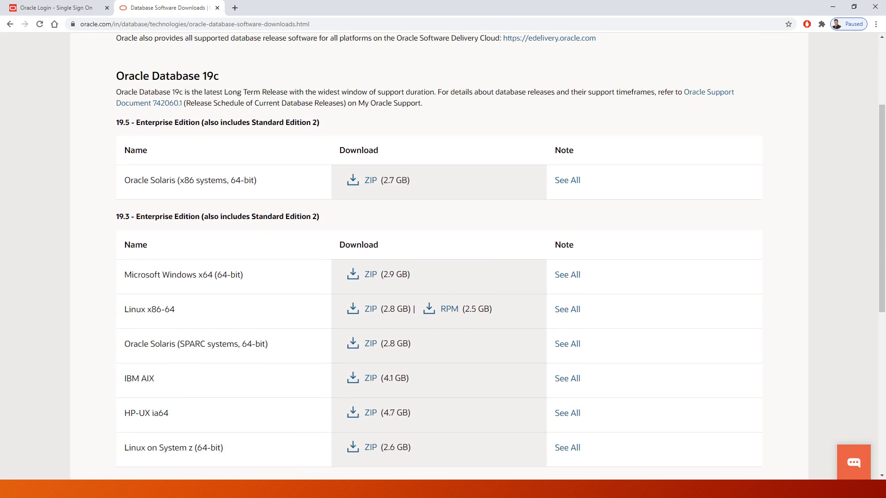
{"action": "scroll", "coordinate": [442, 259], "scroll_direction": "up", "scroll_amount": 1}
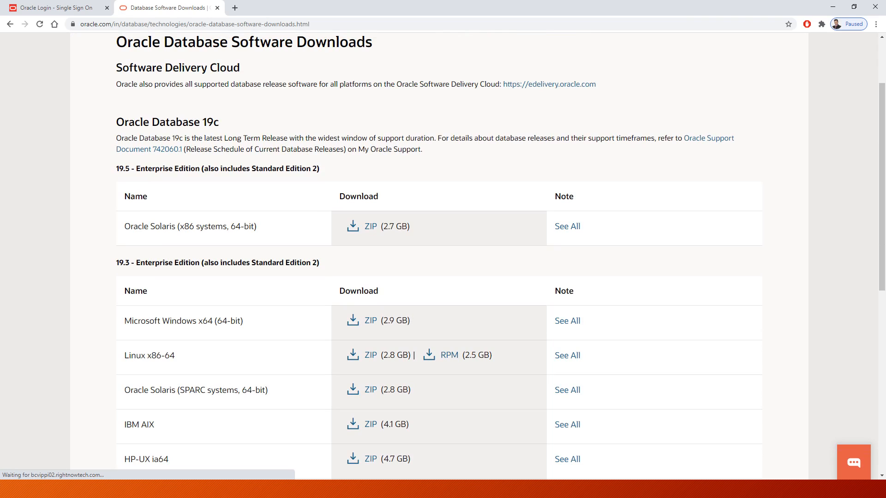
{"action": "scroll", "coordinate": [443, 259], "scroll_direction": "down", "scroll_amount": 1}
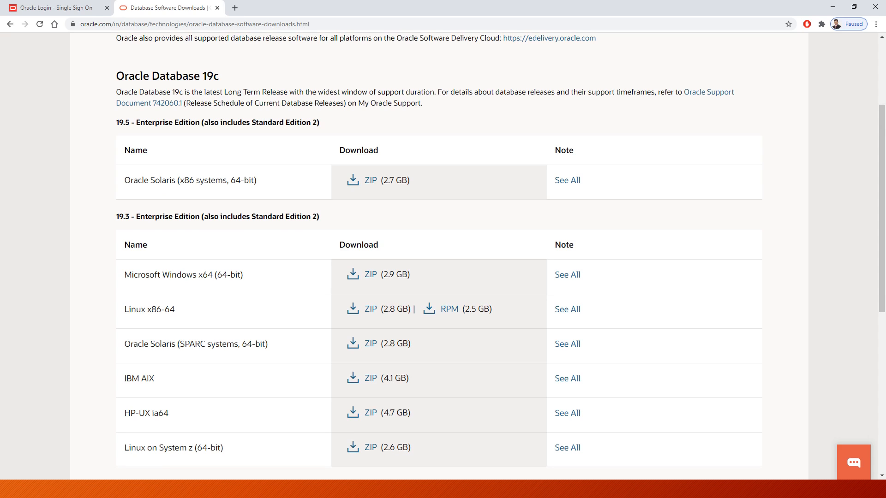
{"action": "scroll", "coordinate": [443, 259], "scroll_direction": "down", "scroll_amount": 1}
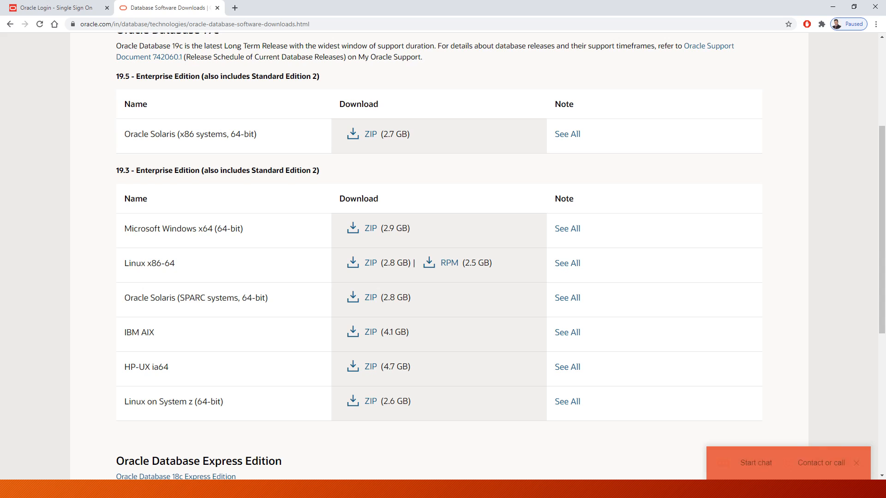
{"action": "scroll", "coordinate": [442, 258], "scroll_direction": "up", "scroll_amount": 1}
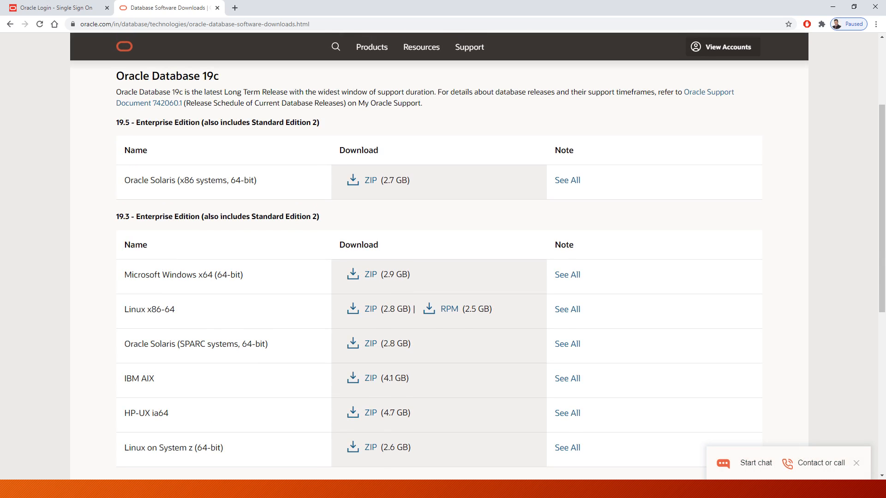
{"action": "scroll", "coordinate": [443, 259], "scroll_direction": "up", "scroll_amount": 1}
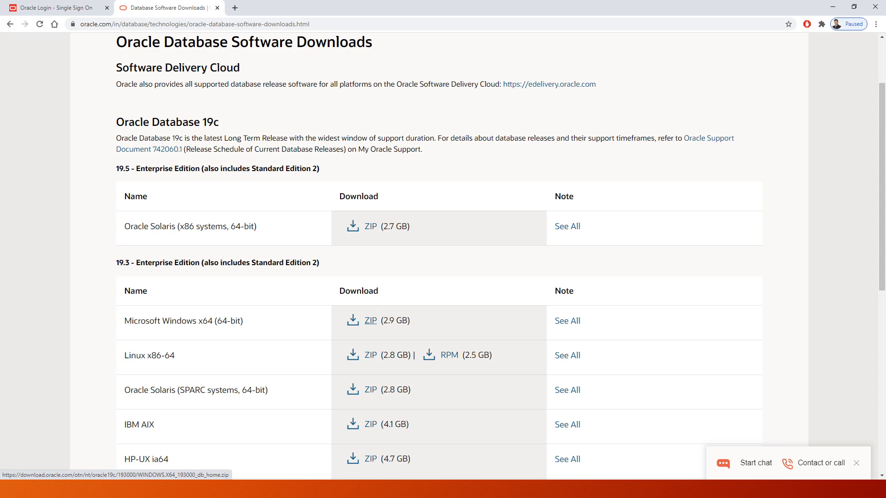
- Start downloading the 19.3 Windows x64 ZIP (2.9 GB), signing in to an Oracle account when prompted
{"action": "left_click", "coordinate": [370, 320]}
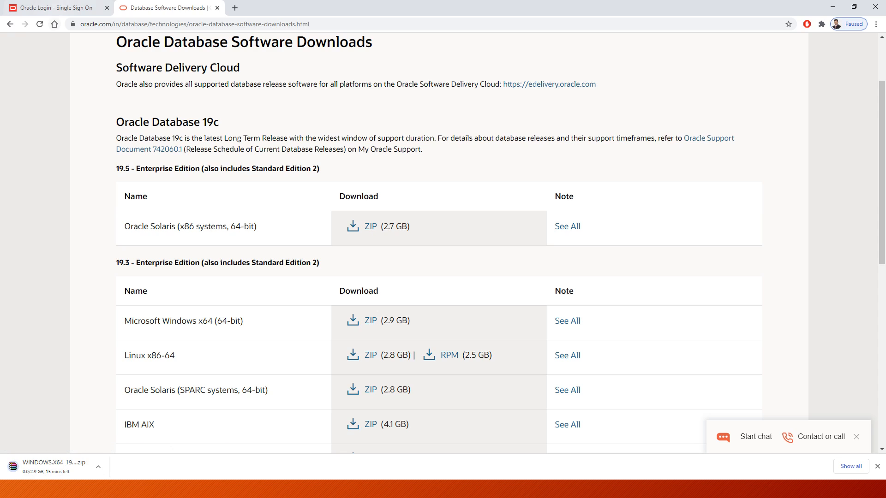
{"action": "left_click", "coordinate": [55, 7]}
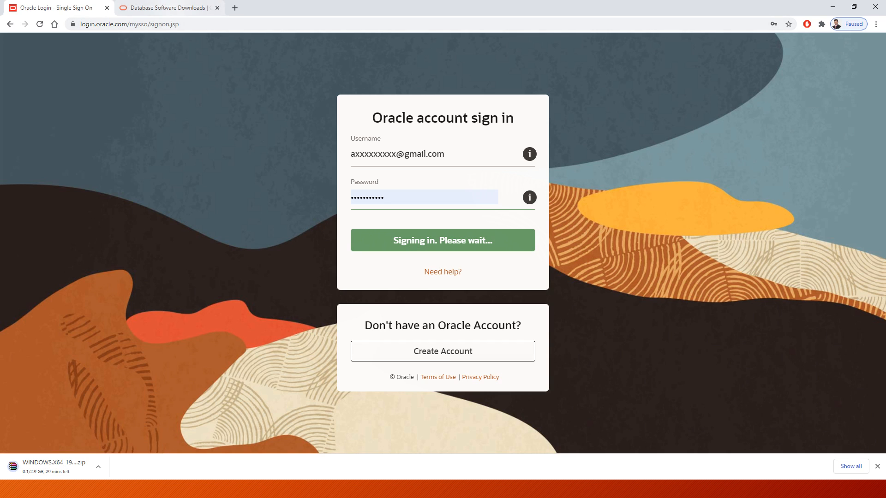
{"action": "left_click", "coordinate": [167, 8]}
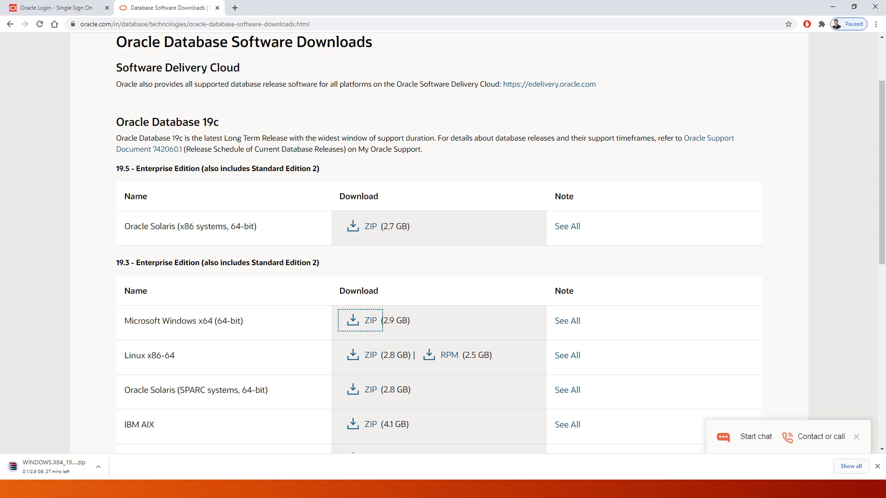
- Cancel the running Oracle Windows ZIP download and clear all entries from Chrome's downloads list
{"action": "left_click", "coordinate": [851, 466]}
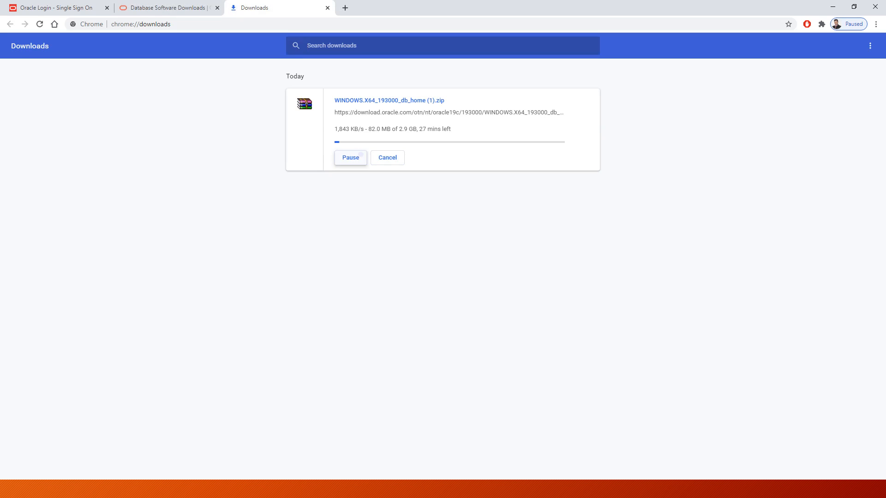
{"action": "left_click", "coordinate": [351, 158]}
{"action": "left_click", "coordinate": [388, 158]}
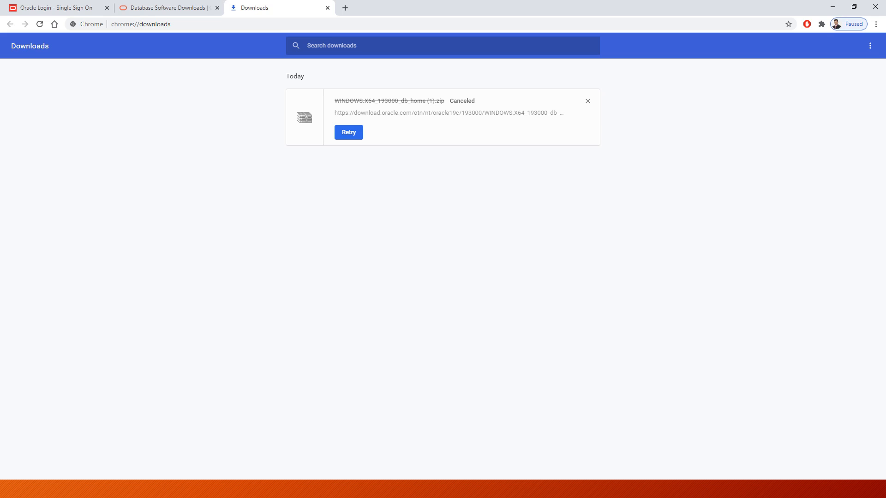
{"action": "left_click", "coordinate": [870, 45]}
{"action": "left_click", "coordinate": [812, 48]}
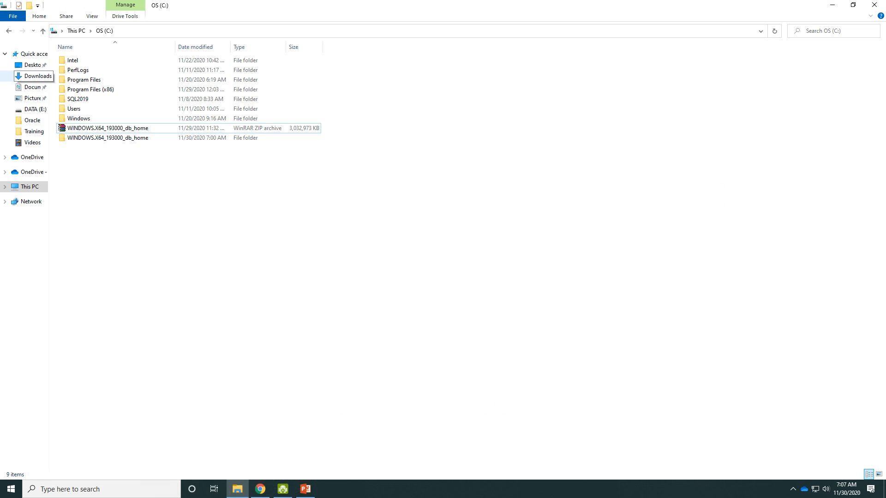
- Locate the database ZIP, checking Downloads and then opening the OS (C:) drive
{"action": "left_click", "coordinate": [33, 77]}
{"action": "left_click", "coordinate": [194, 208]}
{"action": "left_click", "coordinate": [118, 121]}
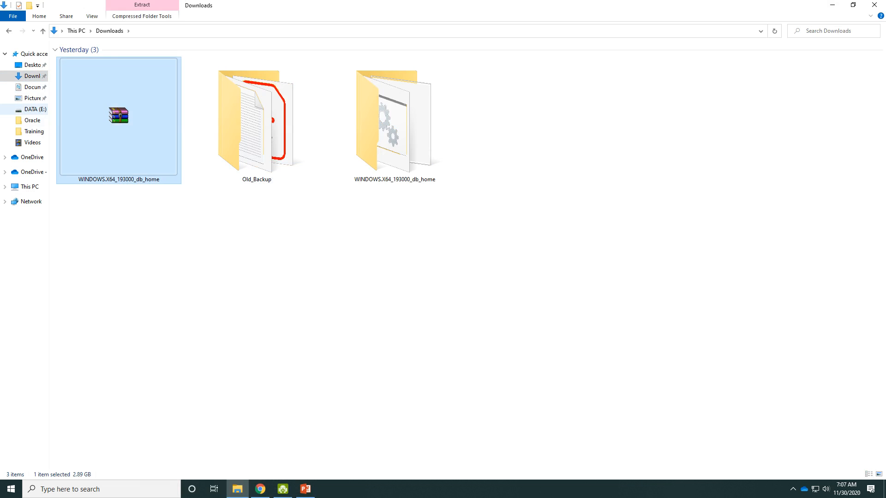
{"action": "left_click", "coordinate": [29, 187]}
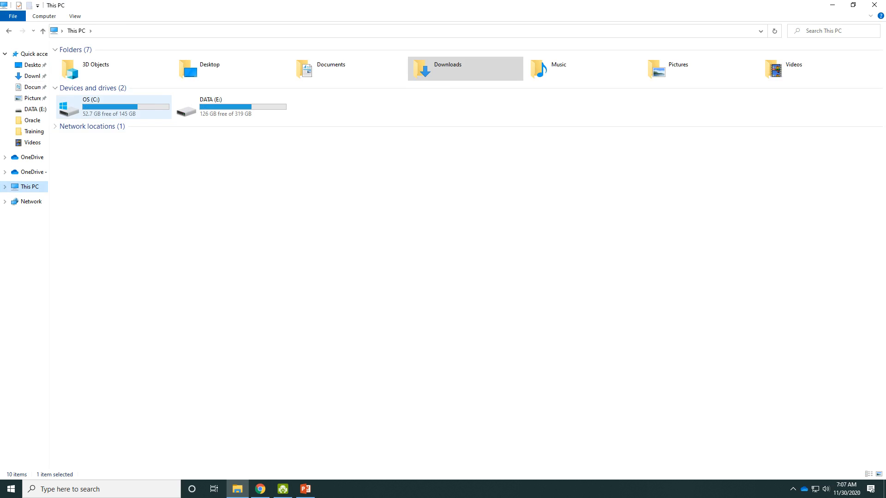
{"action": "double_click", "coordinate": [69, 109]}
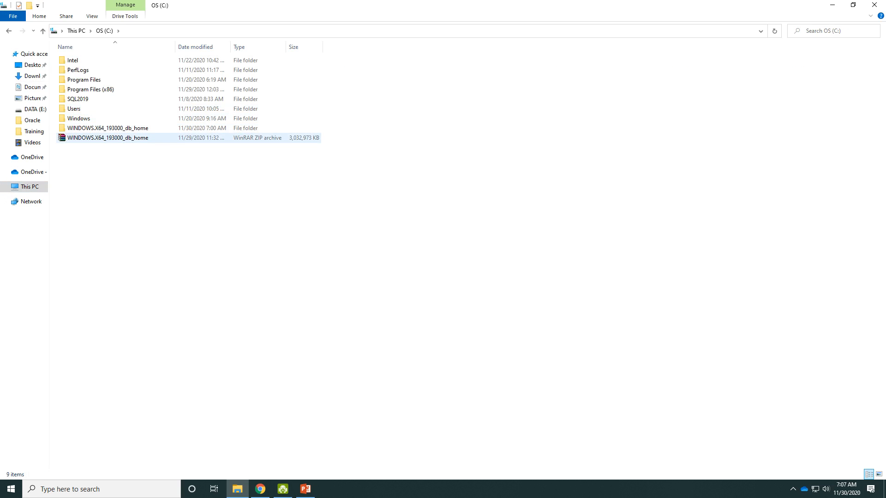
- Extract the WINDOWS.X64_193000_db_home ZIP into a WINDOWS.X64_193000_db_home folder
{"action": "left_click", "coordinate": [108, 138]}
{"action": "scroll", "coordinate": [108, 137], "scroll_direction": "up", "scroll_amount": 4, "text": "ctrl"}
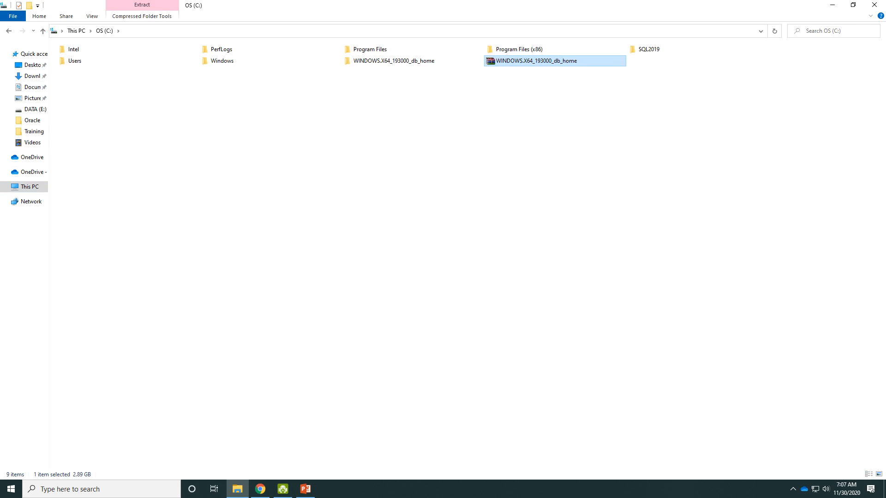
{"action": "scroll", "coordinate": [108, 138], "scroll_direction": "up", "scroll_amount": 1, "text": "ctrl"}
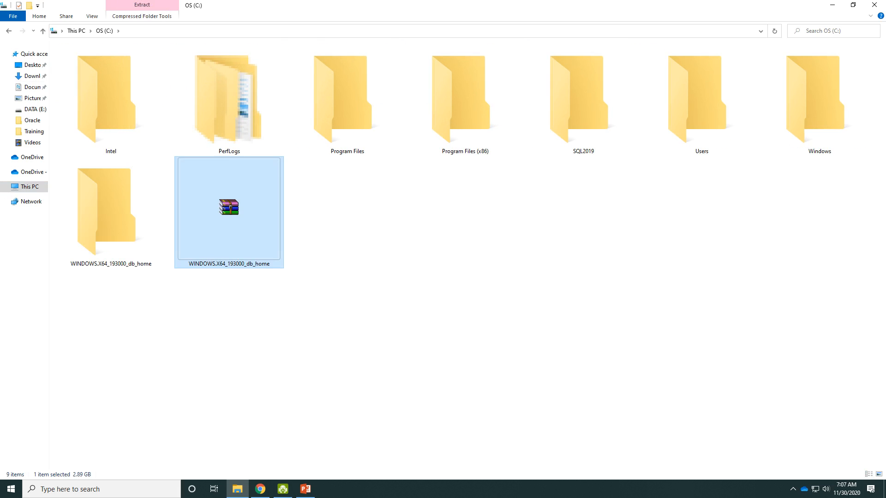
{"action": "scroll", "coordinate": [108, 138], "scroll_direction": "up", "scroll_amount": 1, "text": "ctrl"}
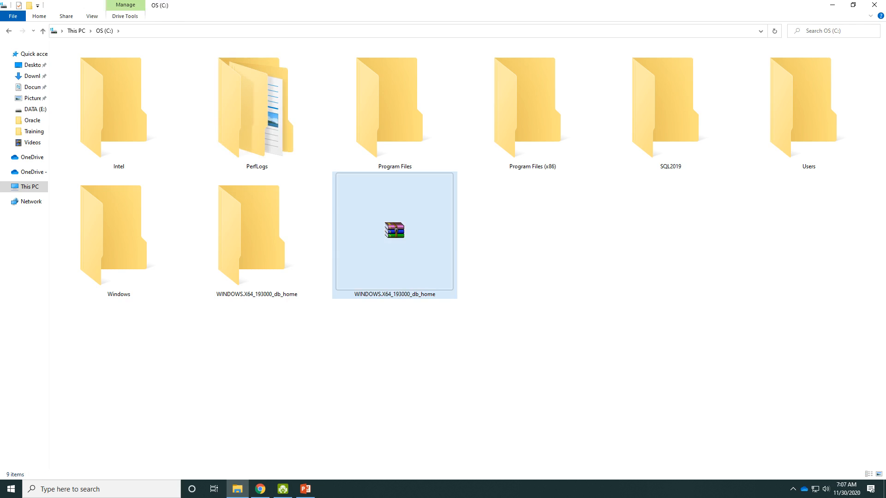
{"action": "right_click", "coordinate": [393, 237]}
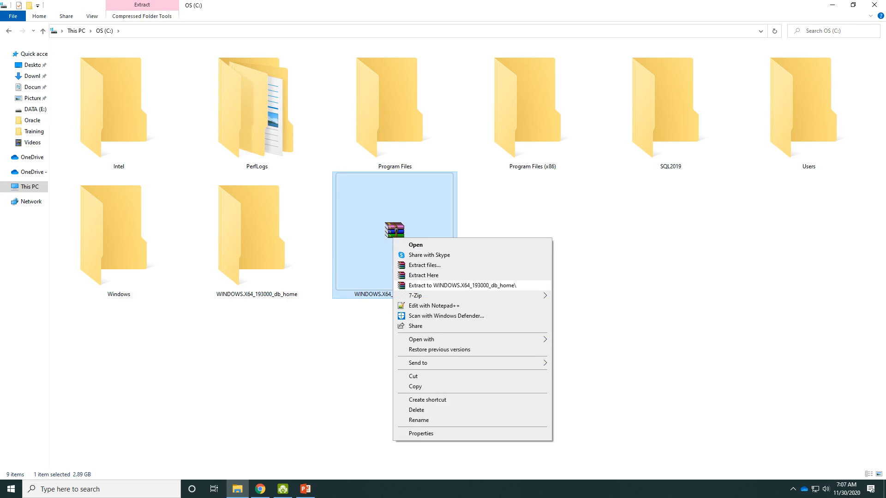
{"action": "left_click", "coordinate": [462, 285]}
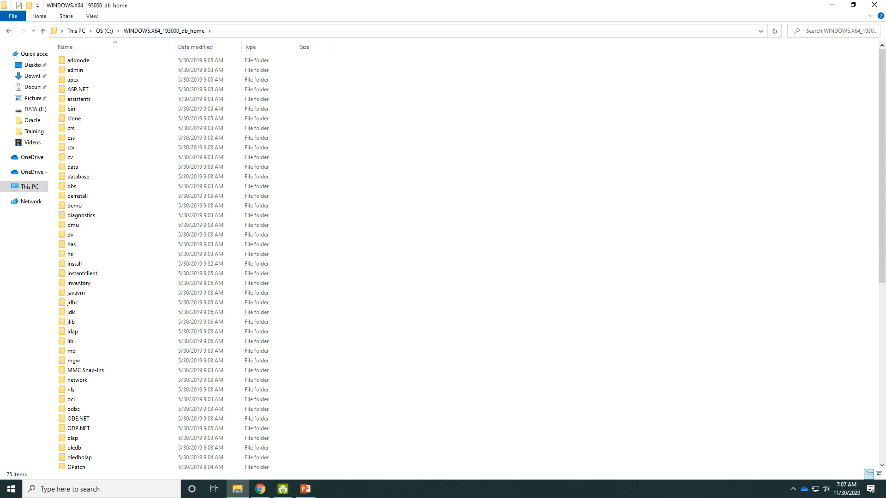
- Rename the extracted folder to db_home by deleting its WINDOWS.X64_193000_ prefix, then open it
{"action": "left_click", "coordinate": [106, 31]}
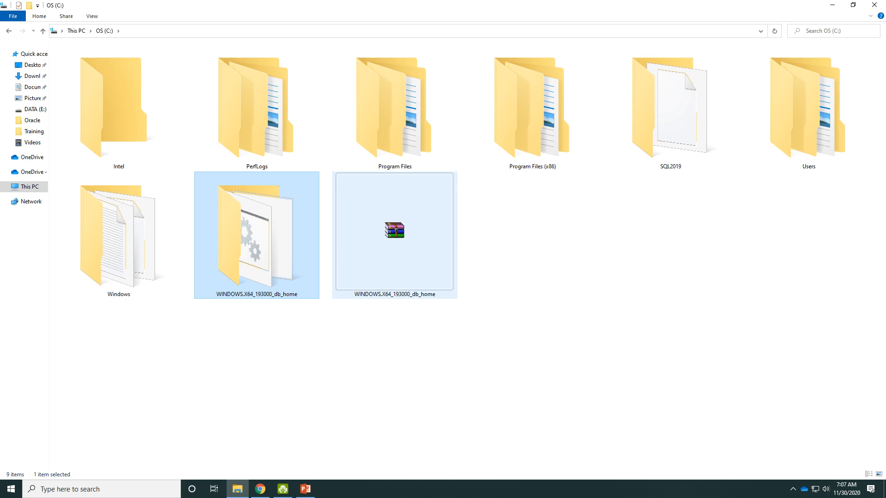
{"action": "key", "text": "F2"}
{"action": "key", "text": "shift+Right"}
{"action": "key", "text": "shift+Right"}
{"action": "key", "text": "shift+Right"}
{"action": "key", "text": "shift+Right"}
{"action": "key", "text": "shift+Right"}
{"action": "key", "text": "shift+Right"}
{"action": "key", "text": "shift+Right"}
{"action": "key", "text": "shift+Right"}
{"action": "key", "text": "shift+Right"}
{"action": "key", "text": "shift+Right"}
{"action": "key", "text": "shift+Right"}
{"action": "key", "text": "shift+Right"}
{"action": "key", "text": "shift+Right"}
{"action": "key", "text": "shift+Right"}
{"action": "key", "text": "shift+Right"}
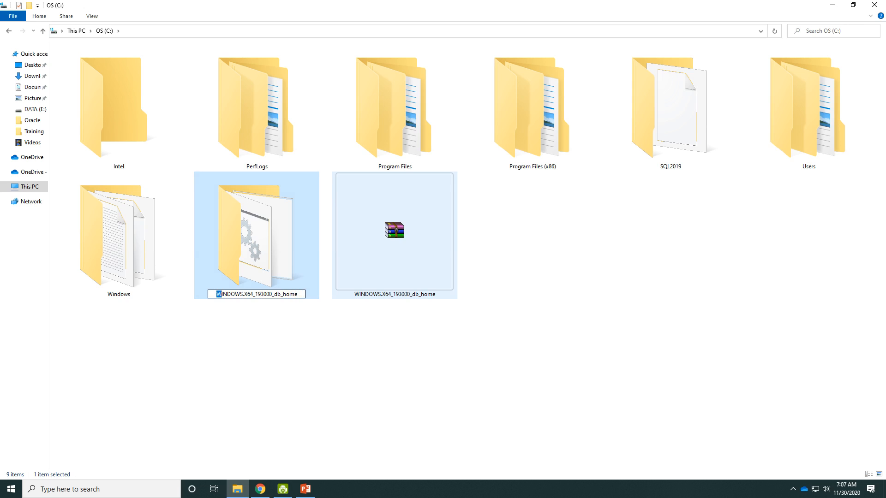
{"action": "key", "text": "shift+Right"}
{"action": "key", "text": "shift+Right"}
{"action": "key", "text": "shift+Right"}
{"action": "key", "text": "shift+Right"}
{"action": "key", "text": "Delete"}
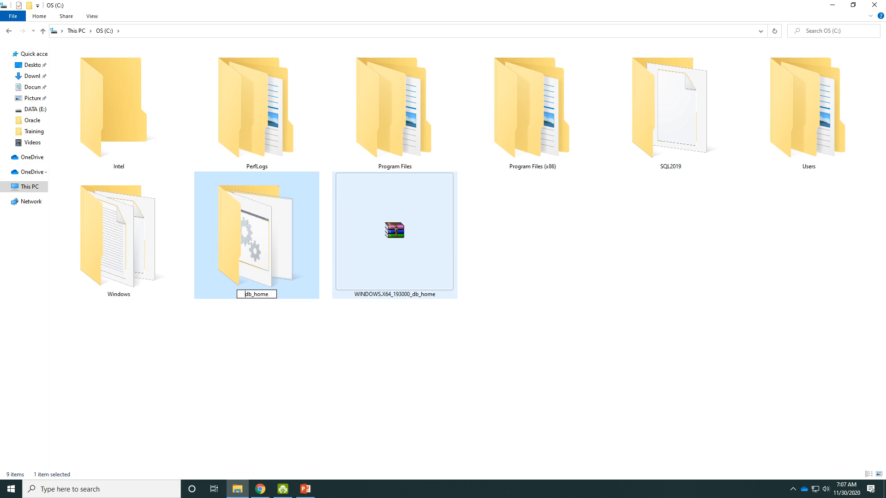
{"action": "key", "text": "Return"}
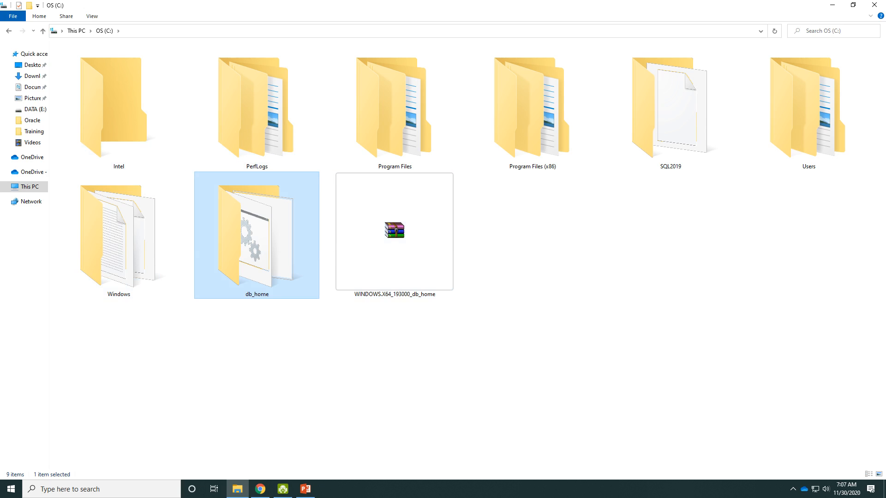
{"action": "double_click", "coordinate": [257, 244]}
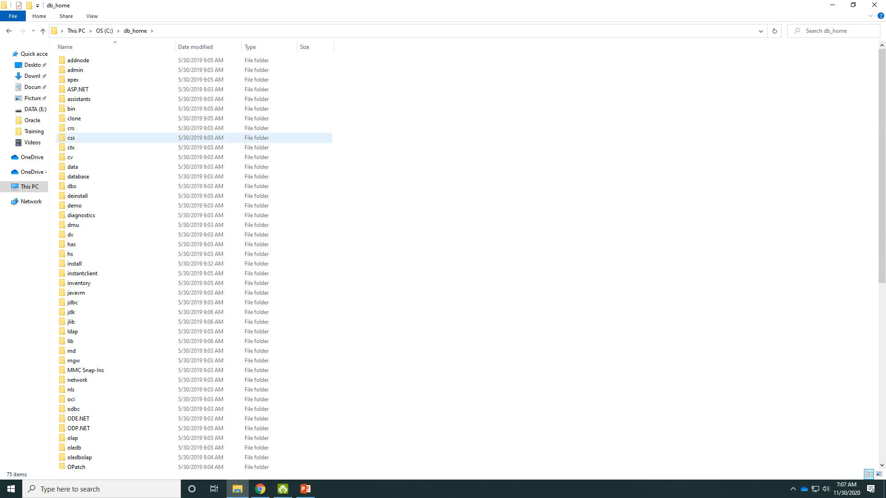
- Find setup.exe in db_home and launch it normally, declining the permission prompt
{"action": "scroll", "coordinate": [257, 183], "scroll_direction": "down", "scroll_amount": 7}
{"action": "scroll", "coordinate": [257, 183], "scroll_direction": "down", "scroll_amount": 4}
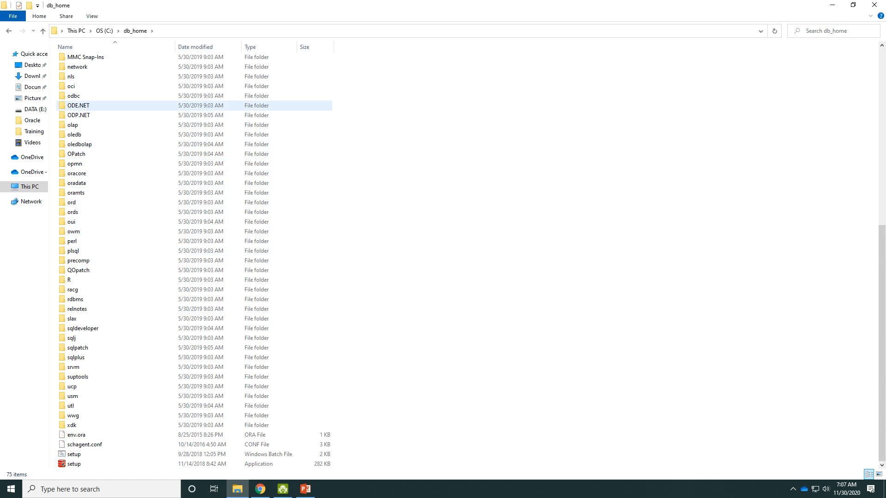
{"action": "scroll", "coordinate": [257, 78], "scroll_direction": "up", "scroll_amount": 1}
{"action": "scroll", "coordinate": [257, 57], "scroll_direction": "down", "scroll_amount": 1}
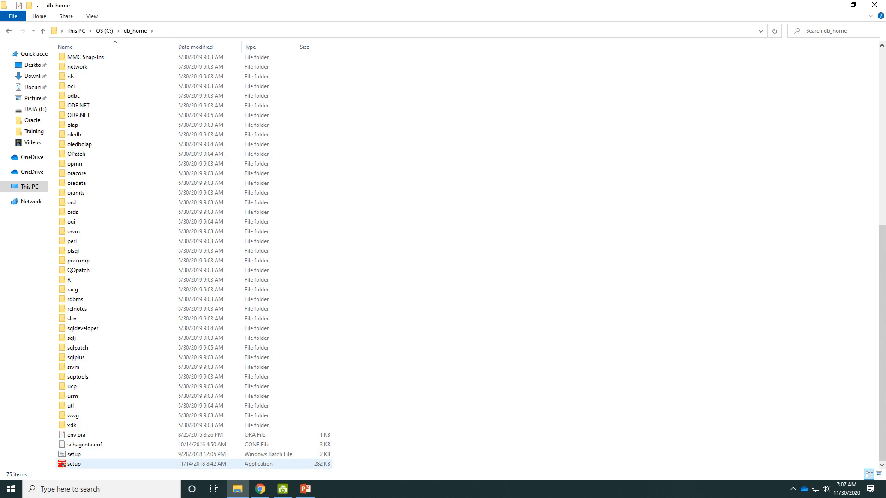
{"action": "left_click", "coordinate": [74, 464]}
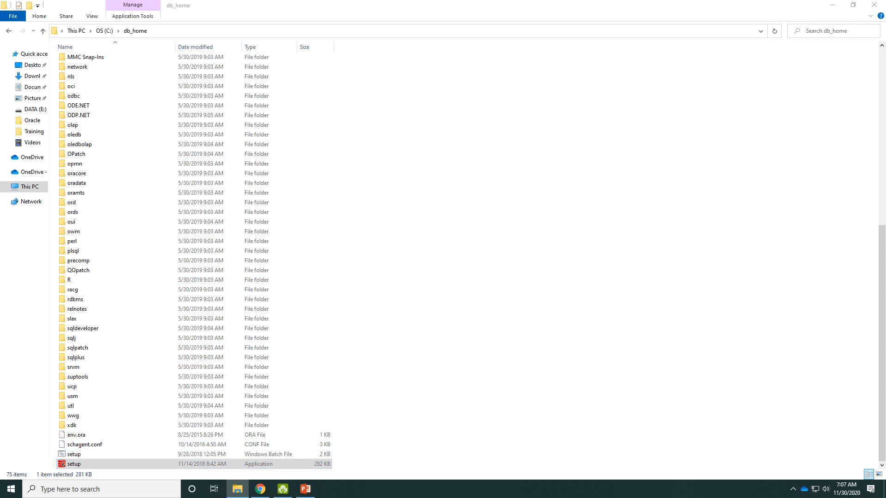
{"action": "double_click", "coordinate": [74, 464]}
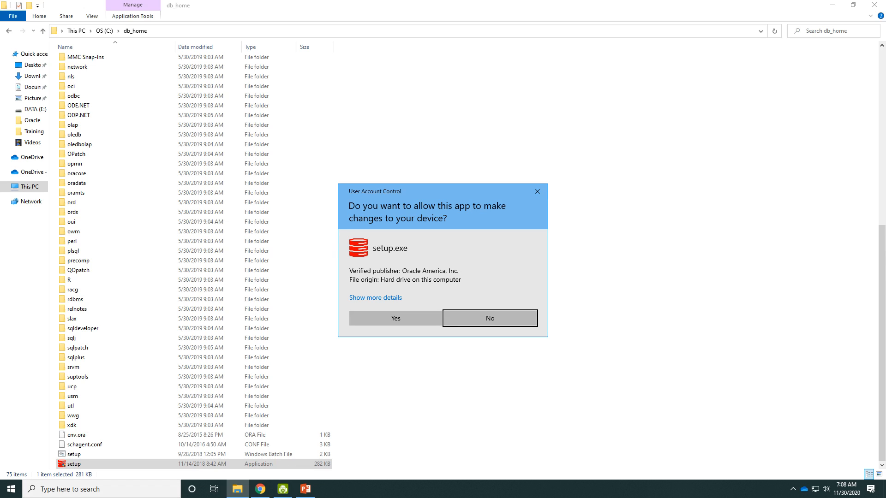
{"action": "left_click", "coordinate": [537, 191]}
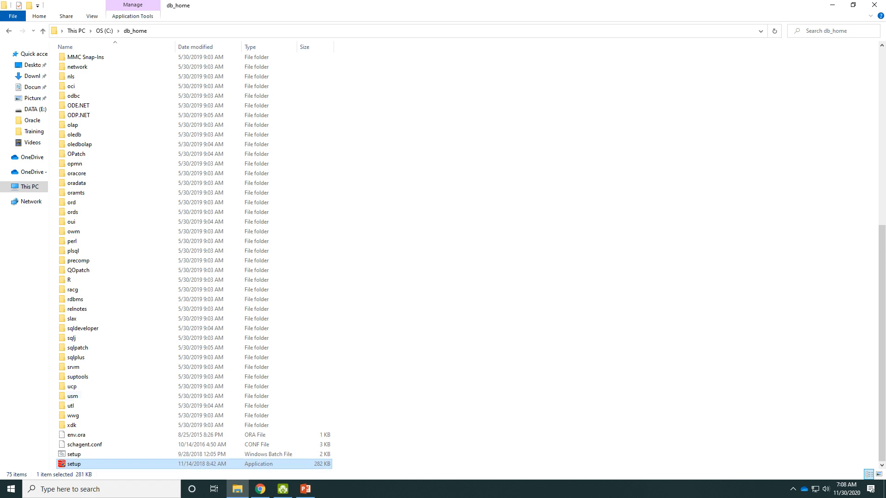
- Run setup.exe as administrator and approve the UAC prompt
{"action": "right_click", "coordinate": [99, 465]}
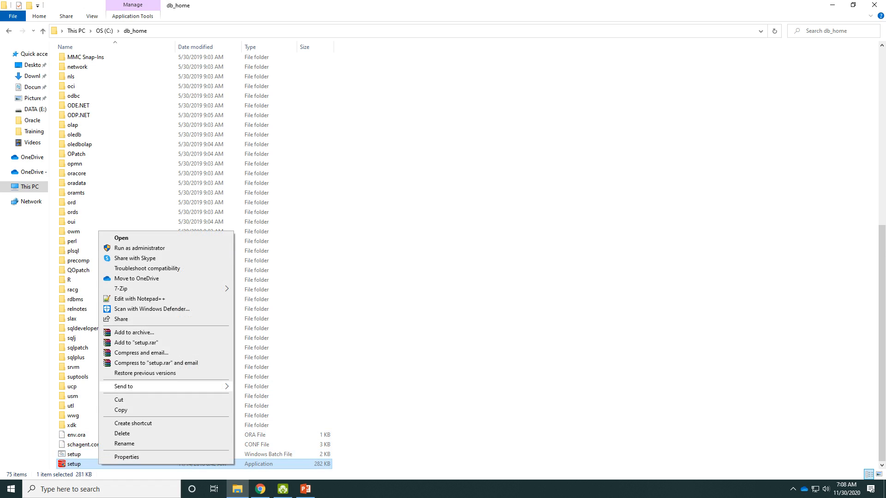
{"action": "left_click", "coordinate": [139, 248]}
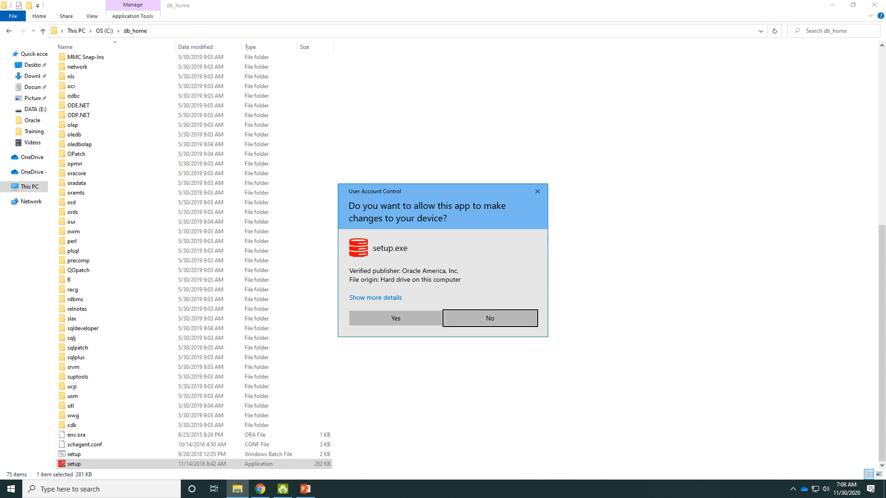
{"action": "left_click", "coordinate": [395, 318]}
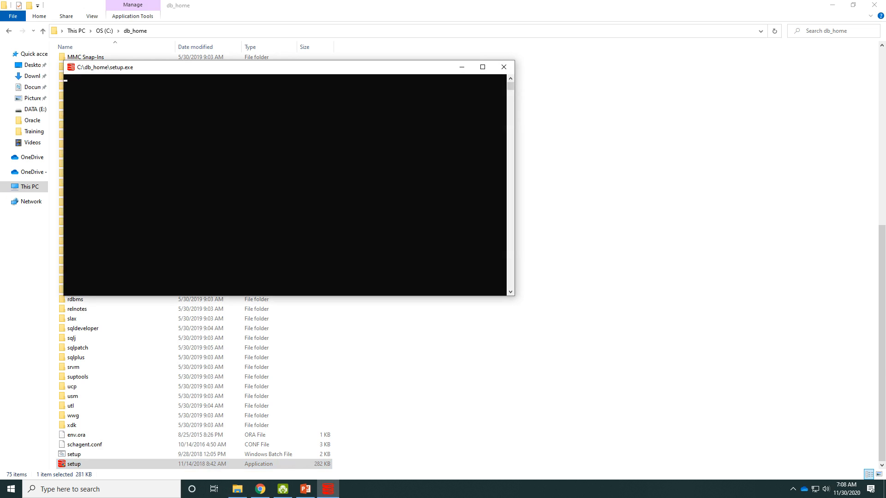
- Clear the desktop for the installer and continue with 'Create and configure a single instance database'
{"action": "left_click_drag", "start_coordinate": [286, 67], "coordinate": [413, 70]}
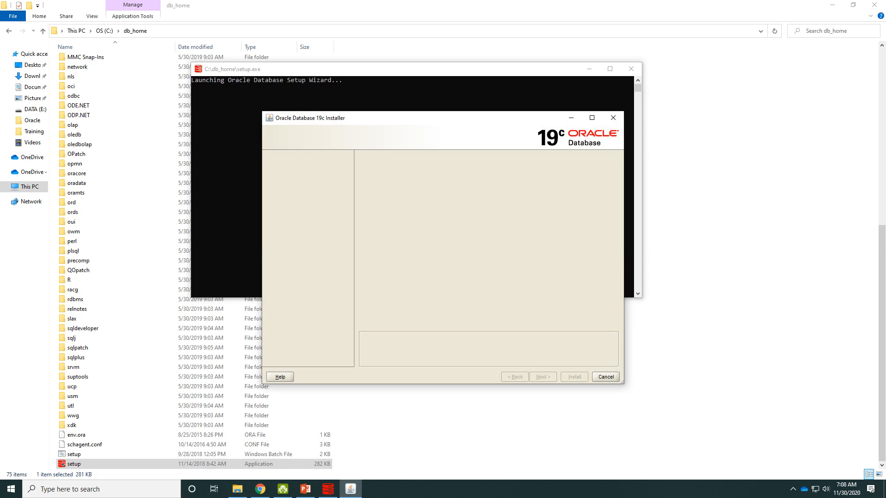
{"action": "left_click", "coordinate": [832, 5]}
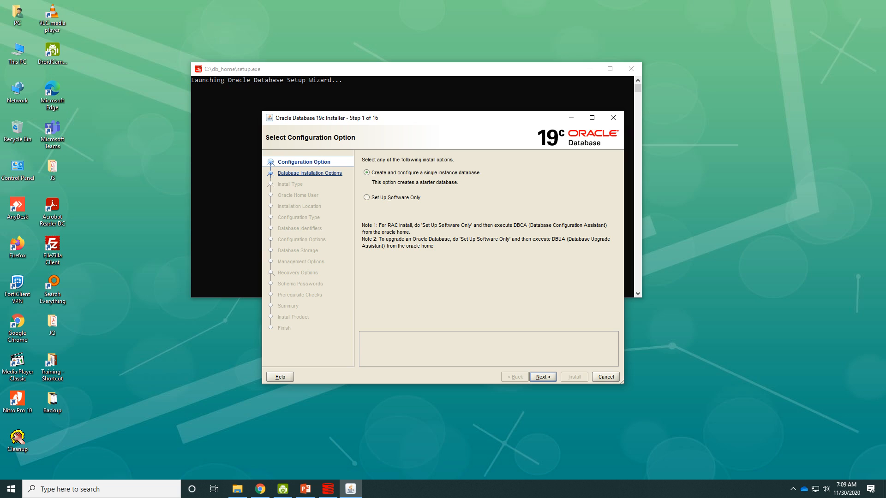
{"action": "key", "text": "Return"}
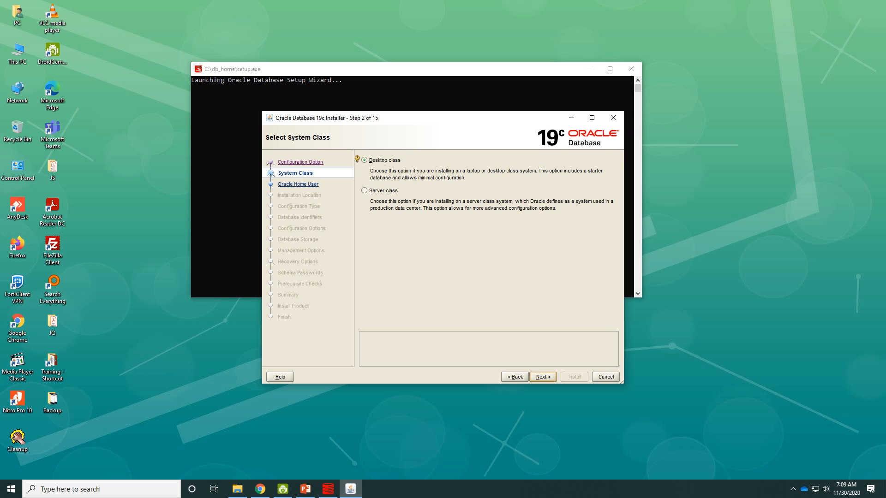
- Accept Desktop class as the system class and continue
{"action": "key", "text": "Return"}
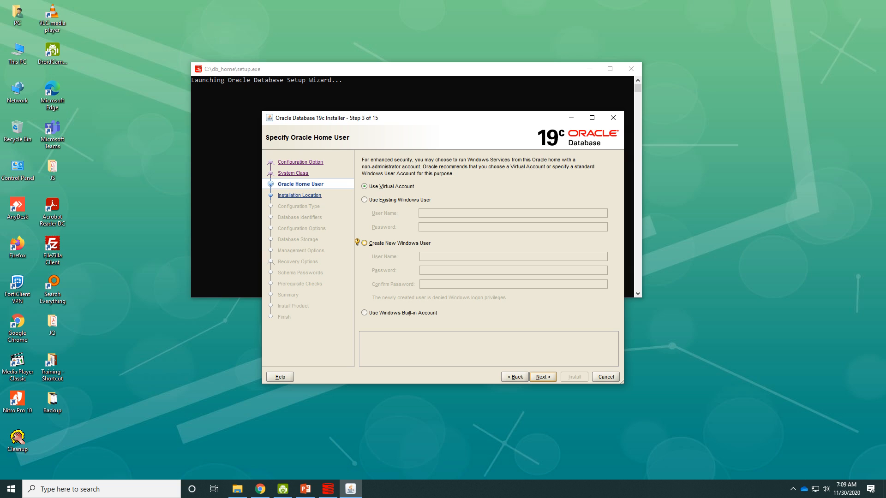
- Create a new Windows user for the Oracle Home, entering its user name and password twice
{"action": "left_click", "coordinate": [364, 243]}
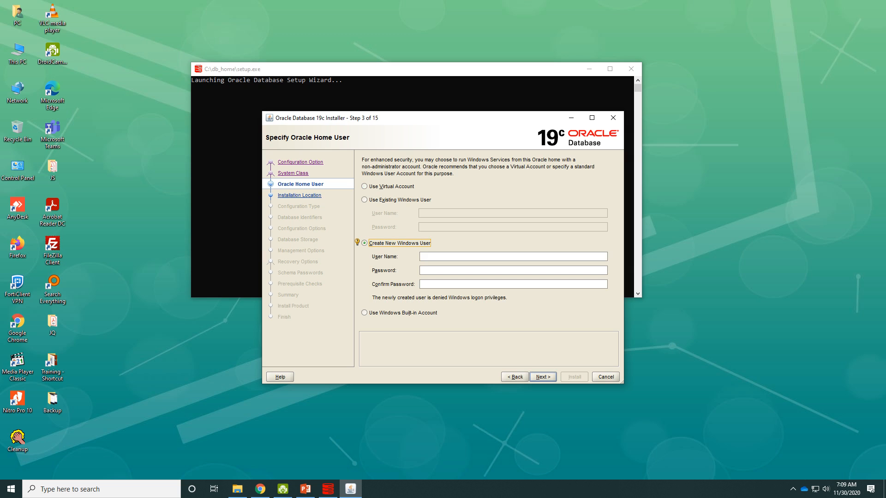
{"action": "left_click", "coordinate": [452, 256]}
{"action": "type", "text": "arvind"}
{"action": "key", "text": "Tab"}
{"action": "type", "text": "********"}
{"action": "key", "text": "Tab"}
{"action": "type", "text": "*****"}
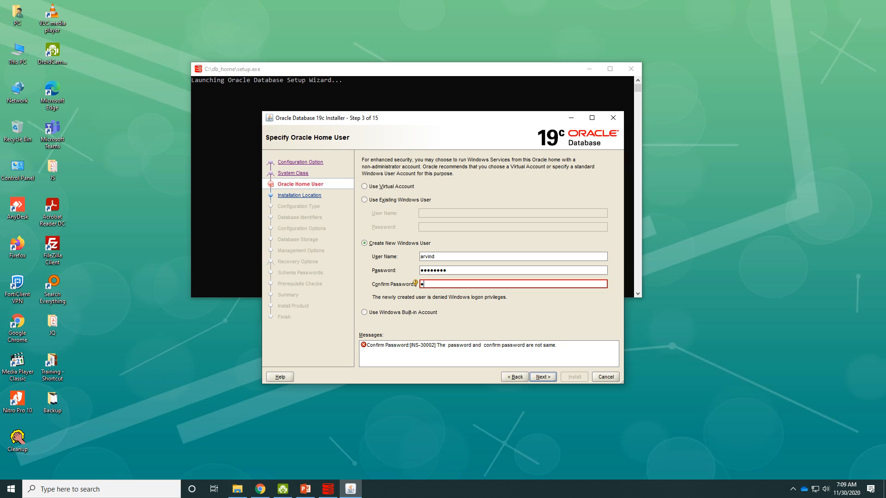
{"action": "type", "text": "***"}
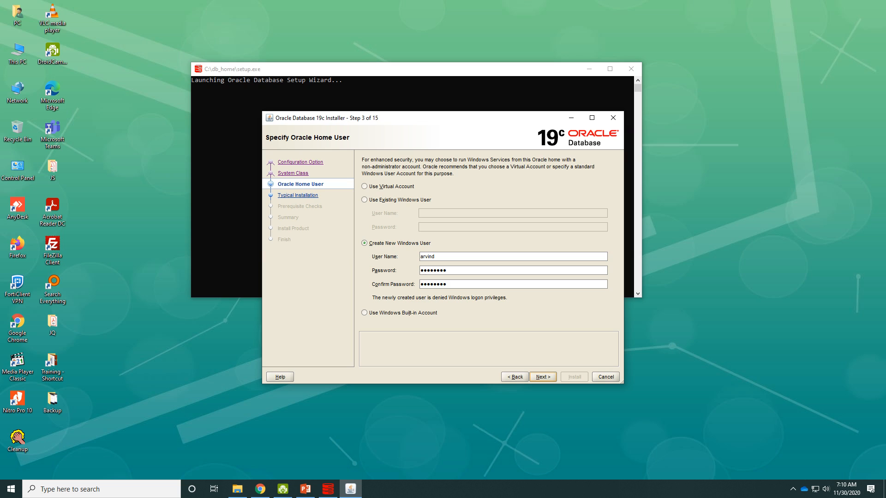
{"action": "left_click", "coordinate": [543, 377]}
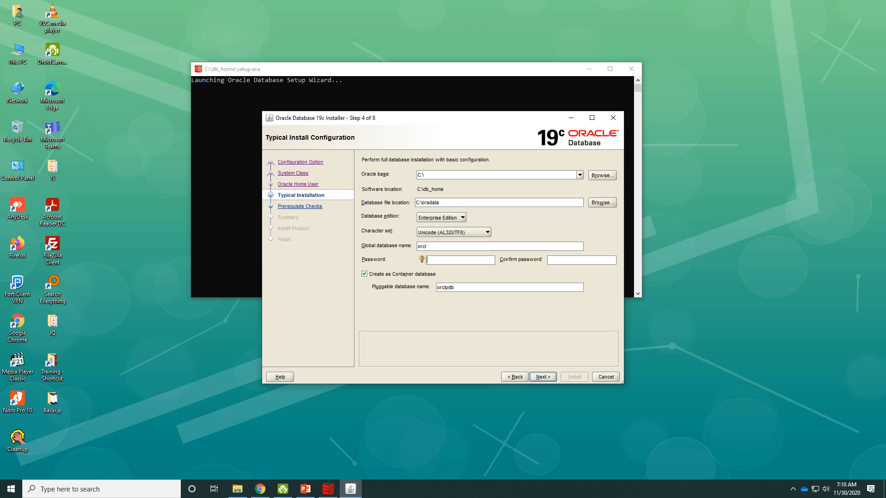
- Enter and confirm the admin password for the orcl database
{"action": "type", "text": "ora"}
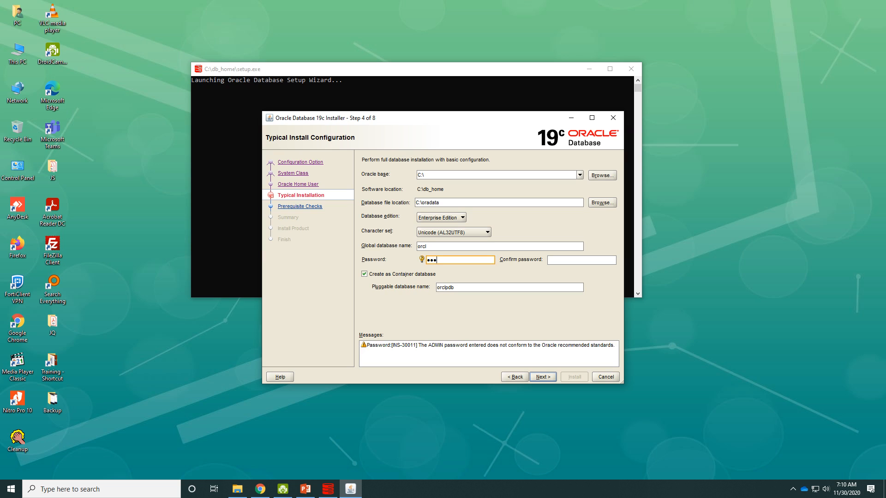
{"action": "type", "text": "cle1"}
{"action": "left_click", "coordinate": [572, 260]}
{"action": "type", "text": "oracle1"}
{"action": "key", "text": "Return"}
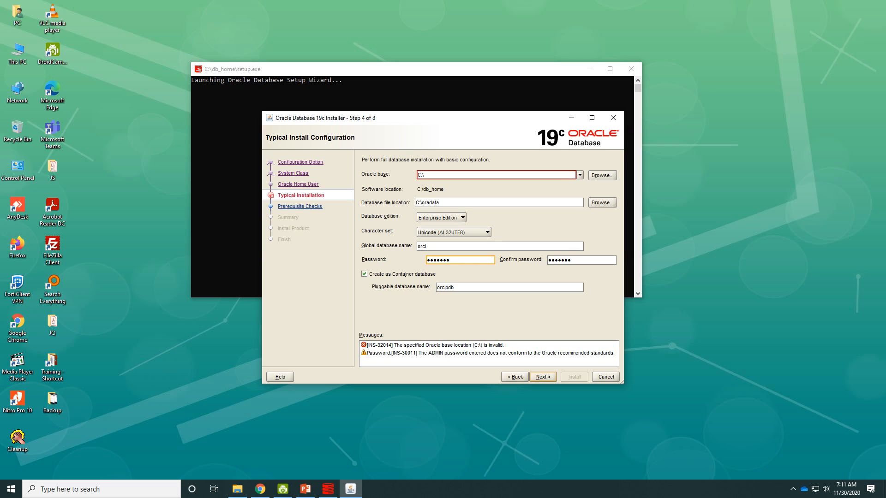
- Try to proceed and dismiss the INS-30011/INS-32014 errors about the C:\ Oracle base
{"action": "key", "text": "Return"}
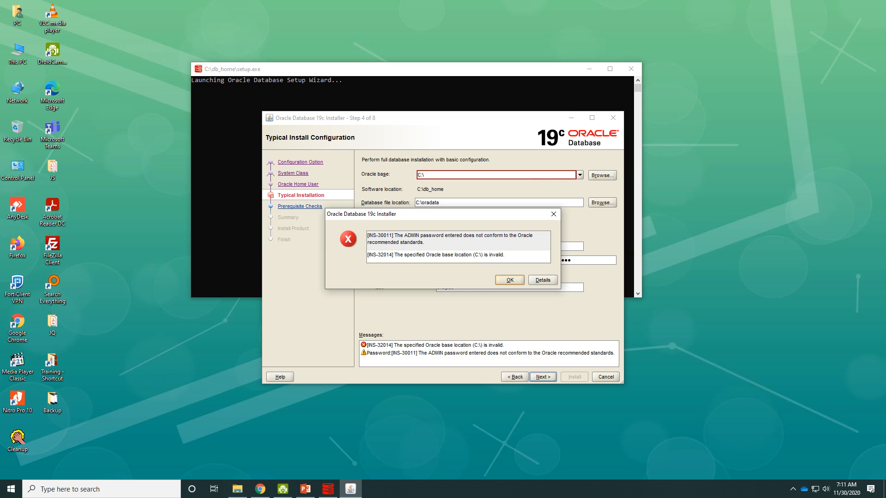
{"action": "left_click", "coordinate": [510, 280]}
{"action": "left_click", "coordinate": [509, 280]}
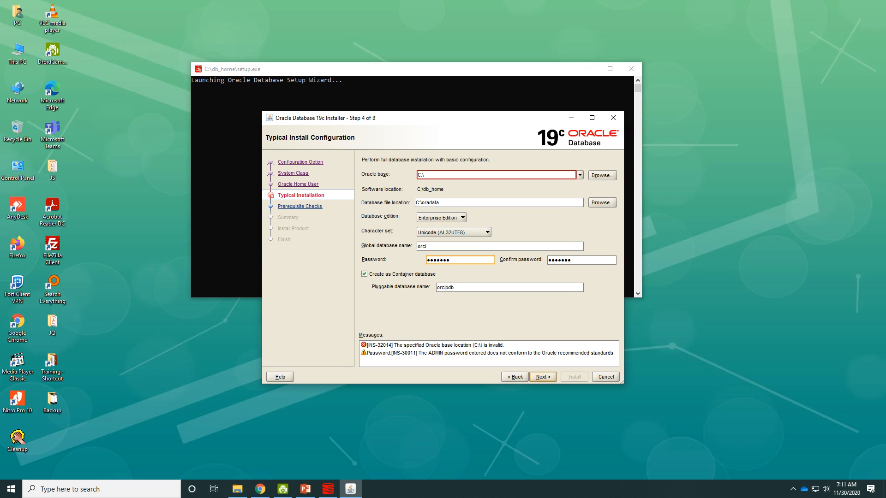
{"action": "key", "text": "Return"}
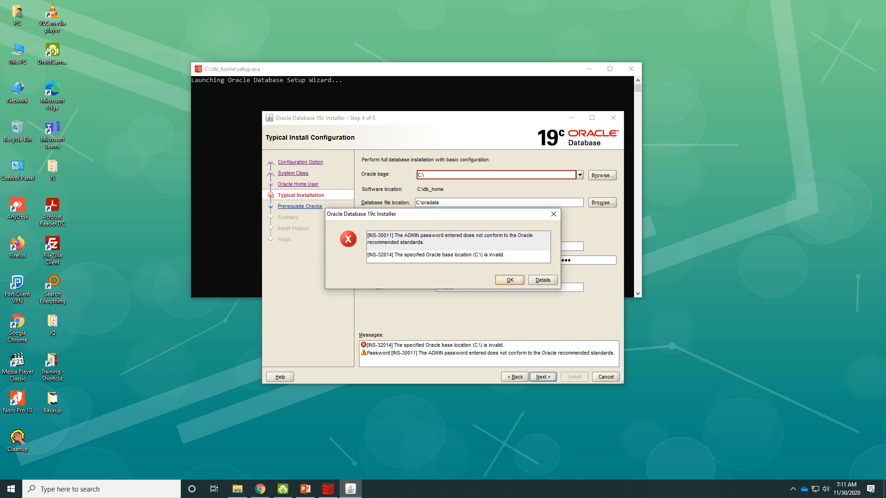
{"action": "key", "text": "Return"}
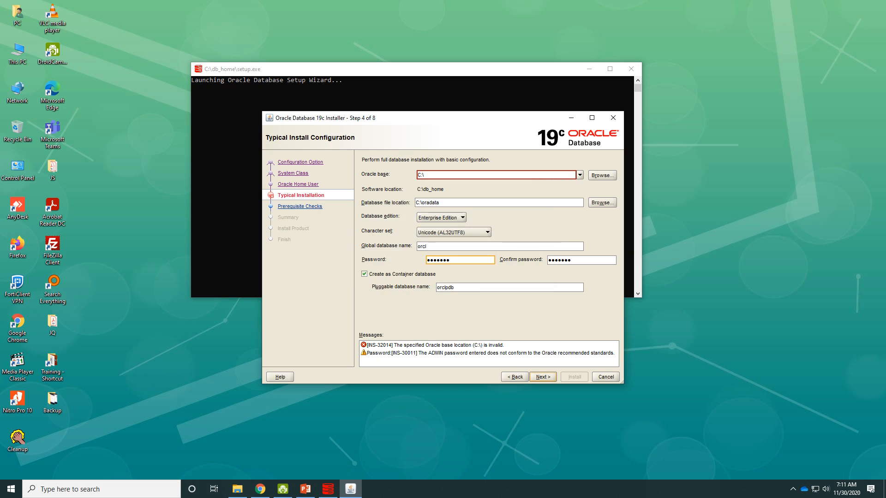
- Re-enter the admin password and its confirmation, then dismiss the INS-32014 invalid Oracle base error
{"action": "left_click", "coordinate": [488, 353]}
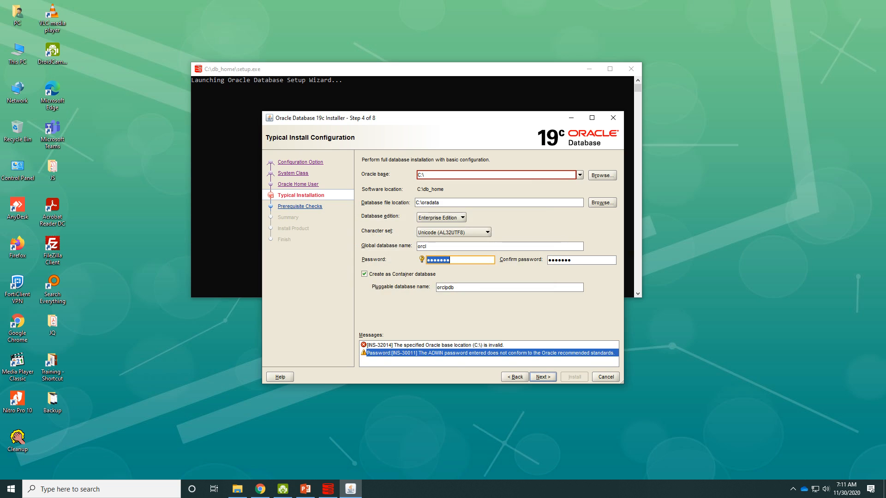
{"action": "key", "text": "BackSpace"}
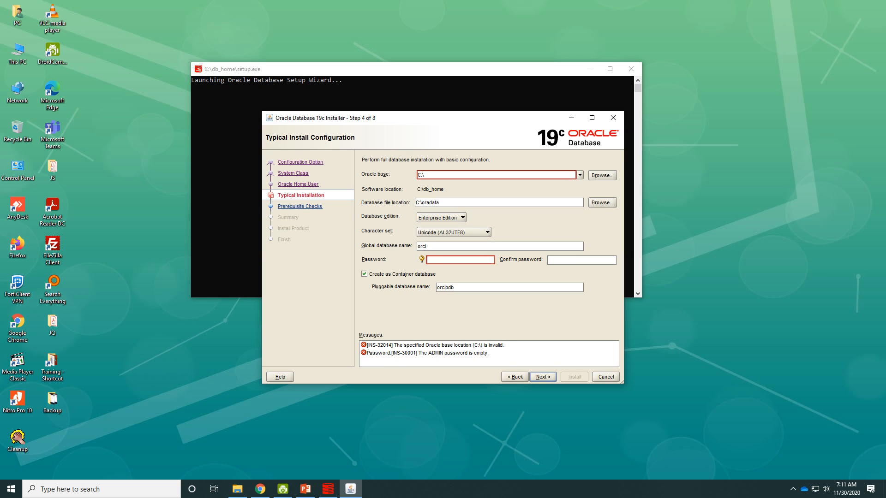
{"action": "type", "text": "o"}
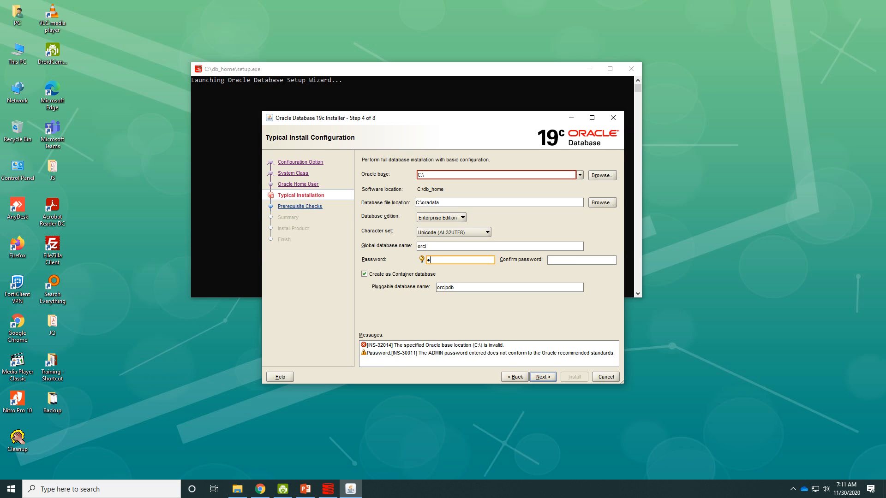
{"action": "type", "text": "racle12"}
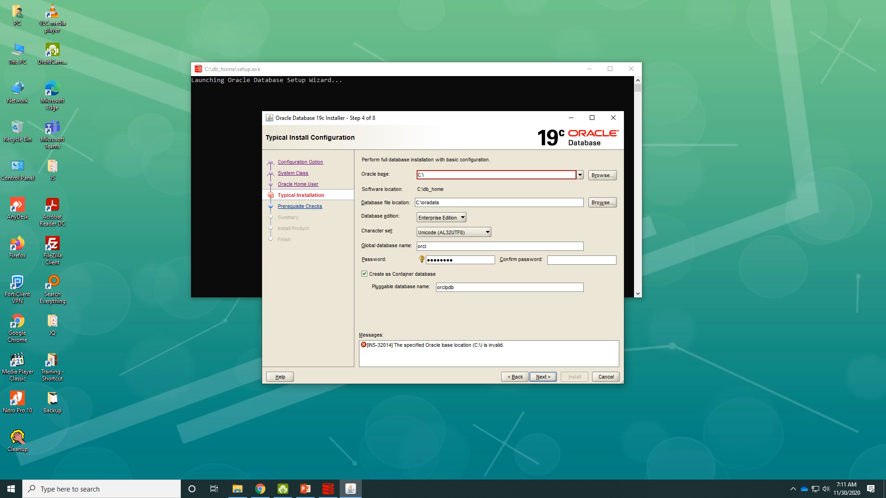
{"action": "key", "text": "Tab"}
{"action": "key", "text": "Tab"}
{"action": "type", "text": "O"}
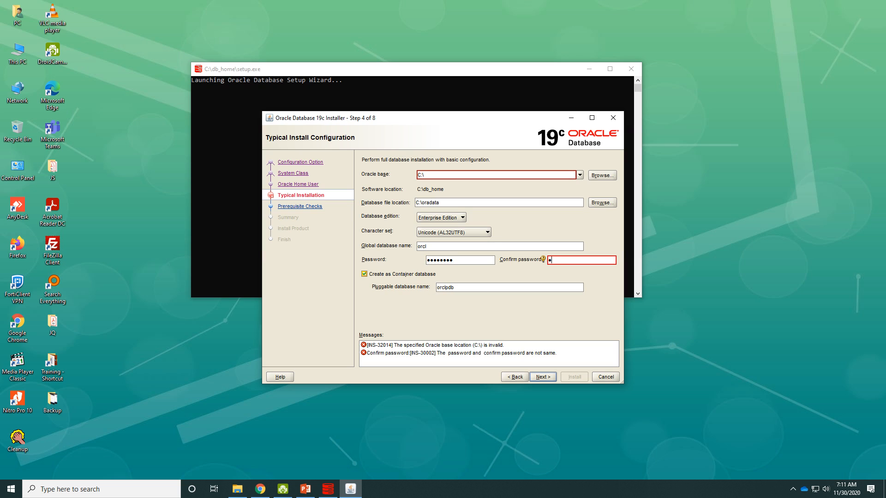
{"action": "type", "text": "racle12"}
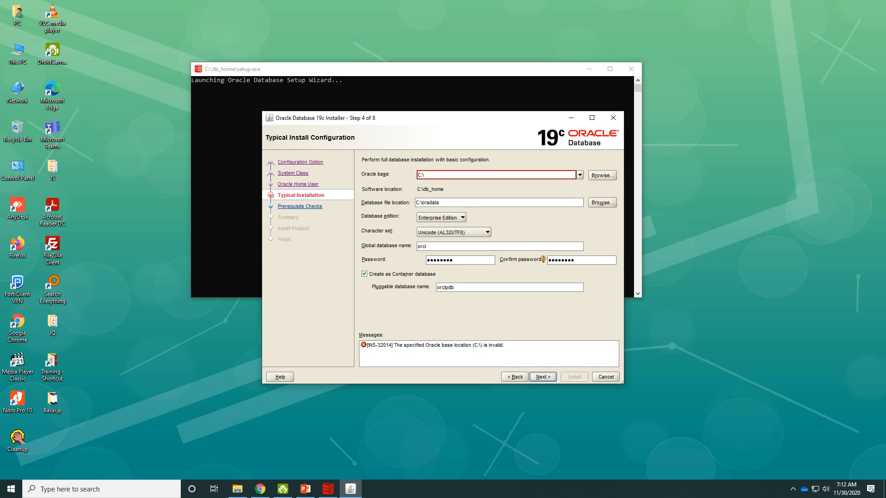
{"action": "left_click", "coordinate": [543, 377]}
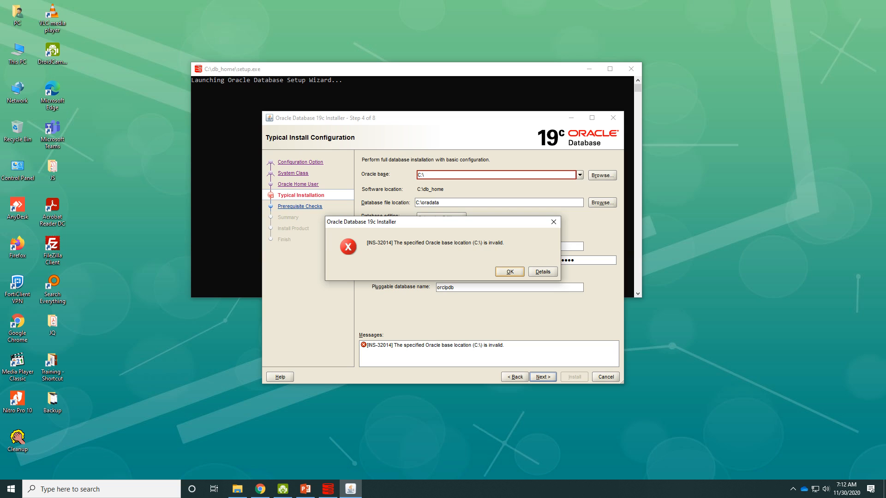
{"action": "key", "text": "Return"}
{"action": "key", "text": "Return"}
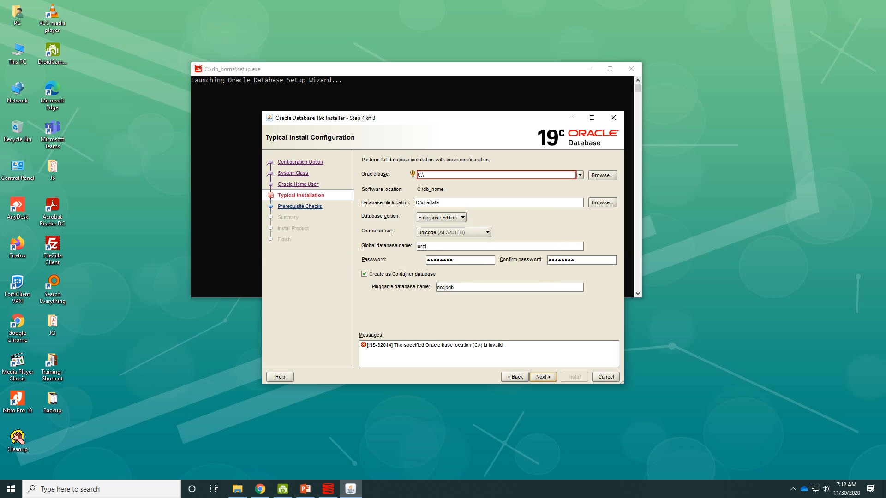
- Choose E:\app\PC as the Oracle base and continue past the prerequisite checks to the Summary
{"action": "left_click", "coordinate": [580, 174]}
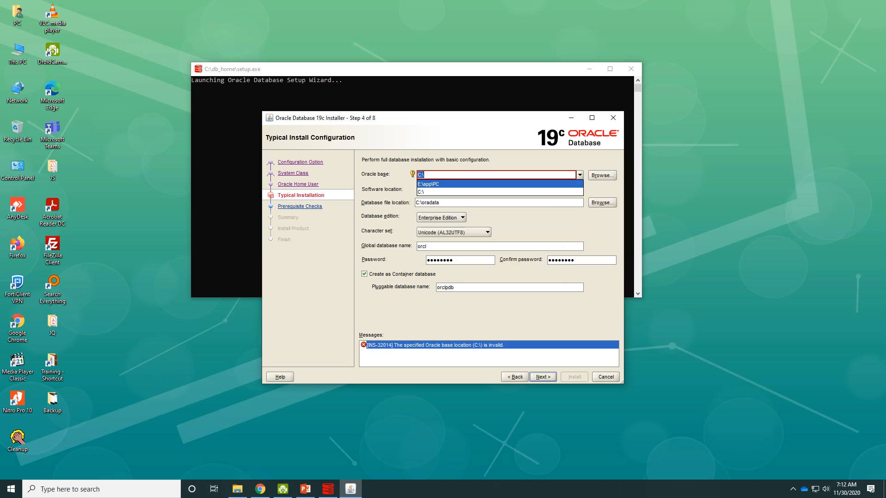
{"action": "key", "text": "Return"}
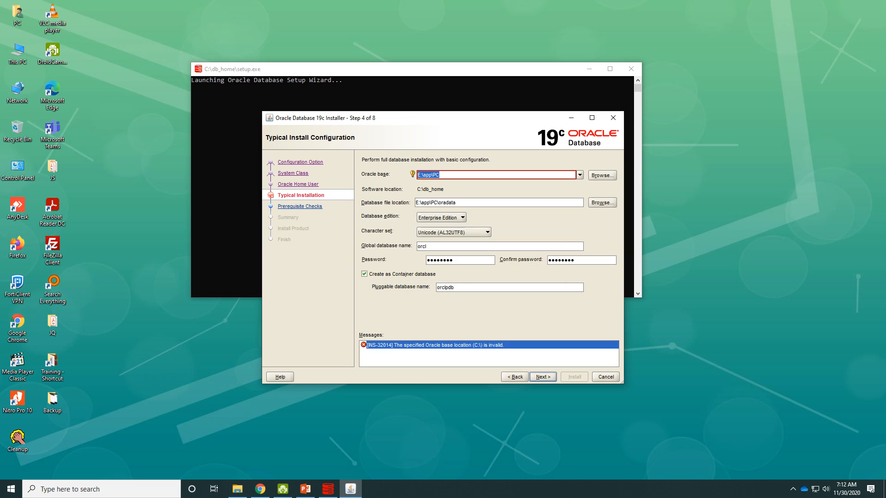
{"action": "left_click", "coordinate": [441, 174]}
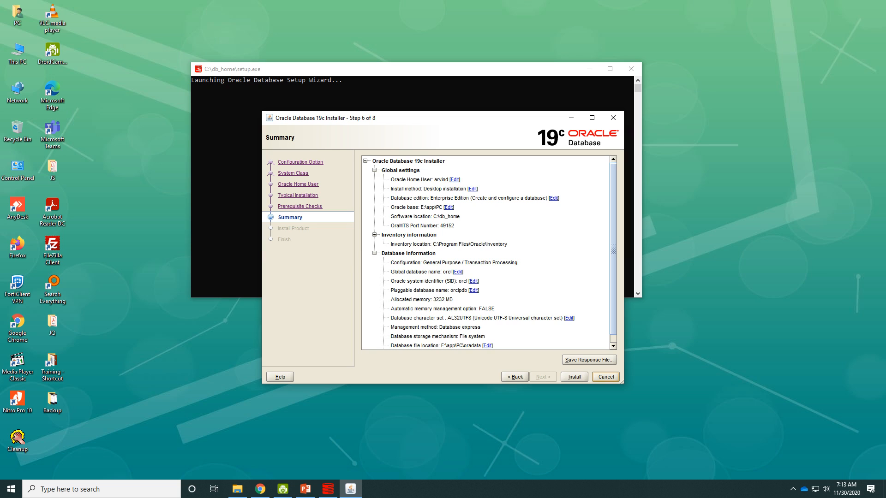
- Start the installation from the Summary page and let it finish configuring the database
{"action": "left_click", "coordinate": [574, 377]}
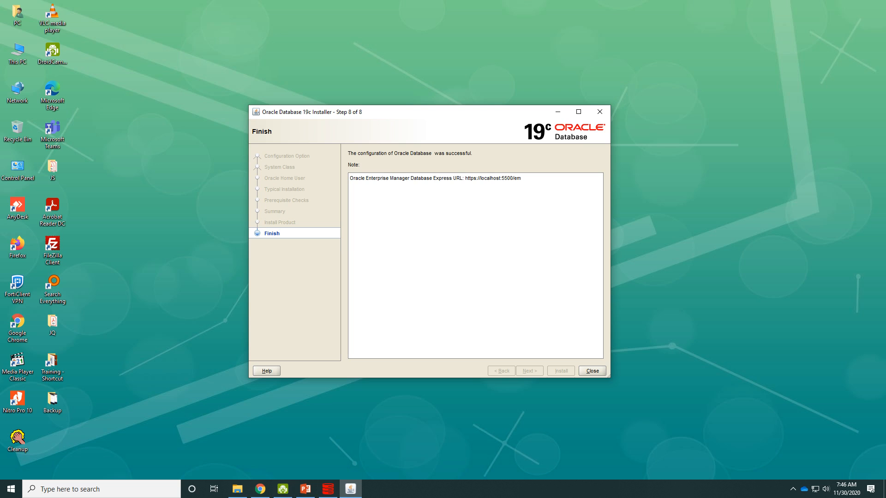
- Close the installer from its Finish page
{"action": "left_click", "coordinate": [592, 371]}
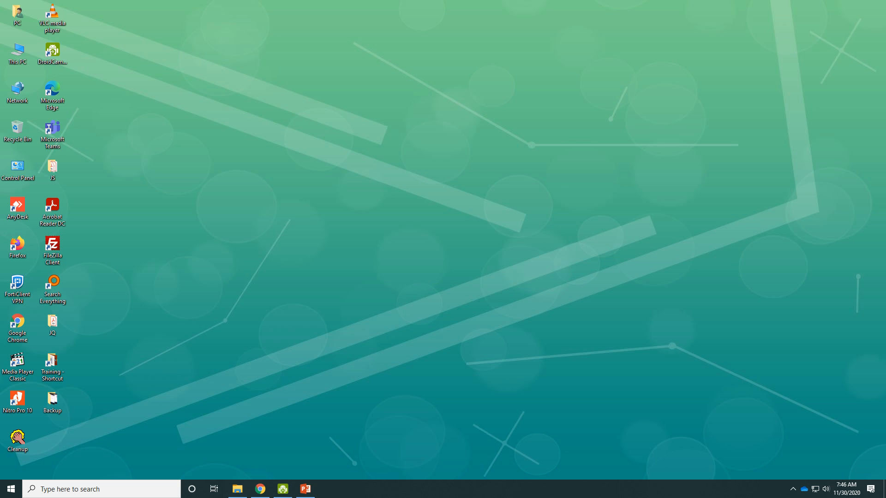
- Search for cmd and launch Command Prompt as administrator, approving the permission prompt
{"action": "key", "text": "super"}
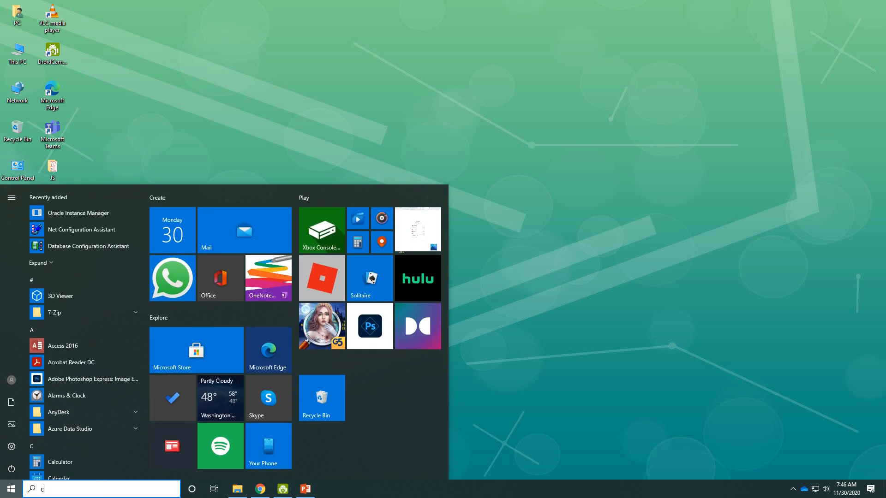
{"action": "type", "text": "cmd"}
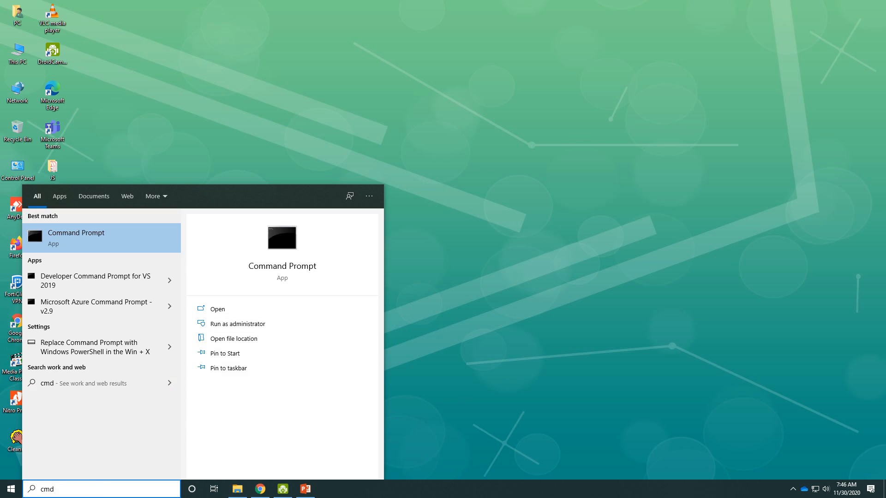
{"action": "right_click", "coordinate": [121, 243]}
{"action": "key", "text": "Escape"}
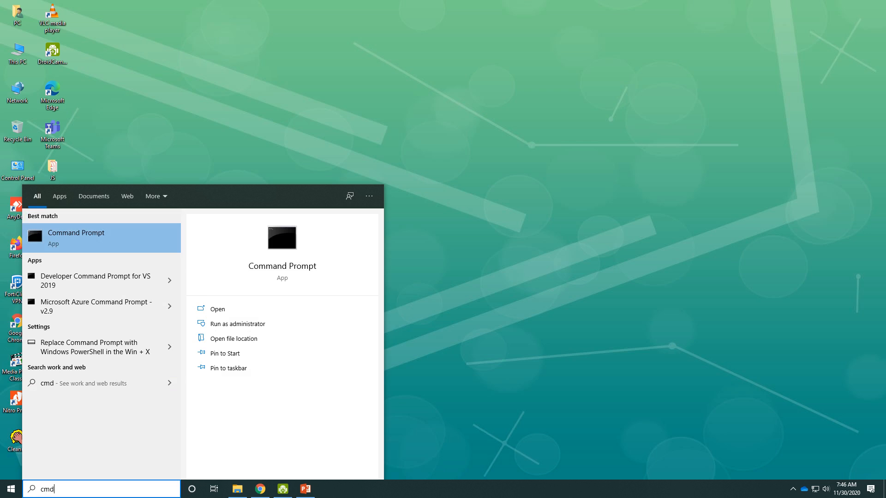
{"action": "key", "text": "ctrl+shift+Return"}
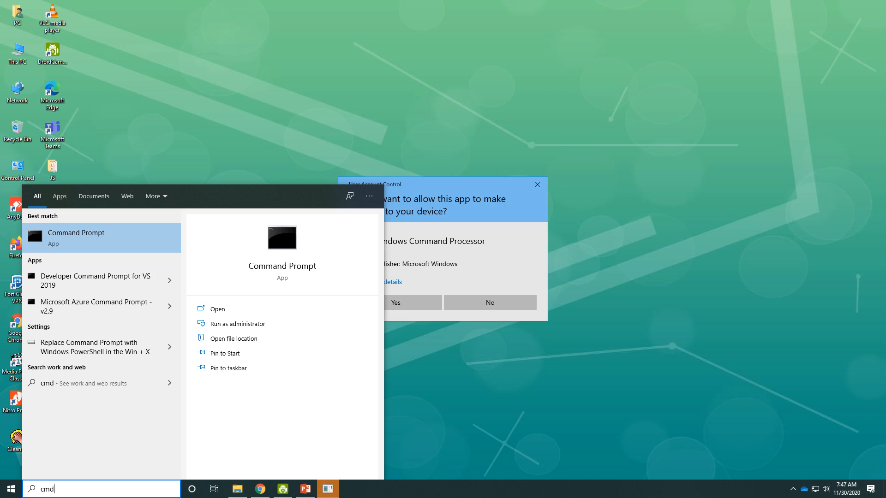
{"action": "key", "text": "alt+y"}
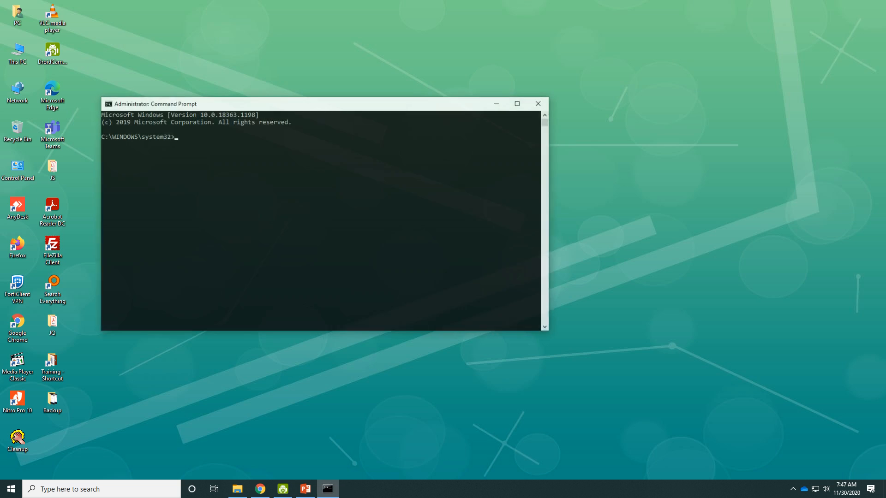
- Centre the console, run set oracle_sid=orcl, and begin typing the Sqlplus login command
{"action": "left_click_drag", "start_coordinate": [232, 108], "coordinate": [383, 124]}
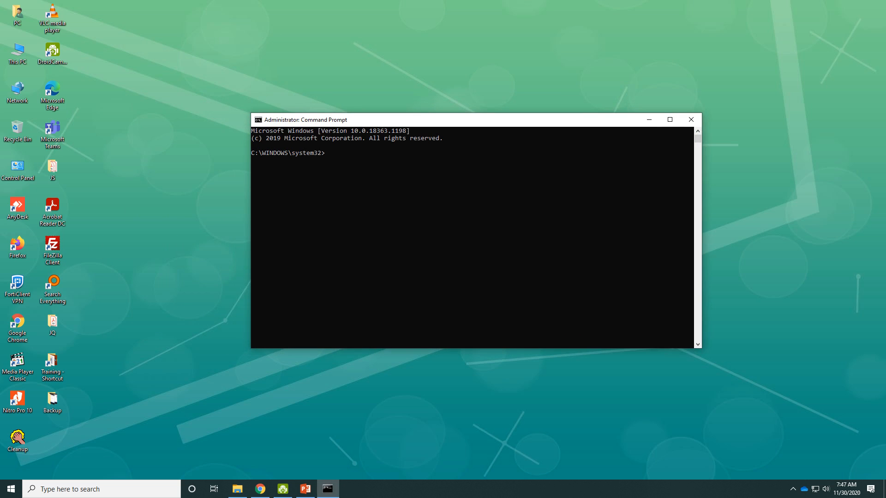
{"action": "left_click", "coordinate": [393, 189]}
{"action": "type", "text": "set oracle"}
{"action": "type", "text": "_sid=orcl"}
{"action": "key", "text": "Return"}
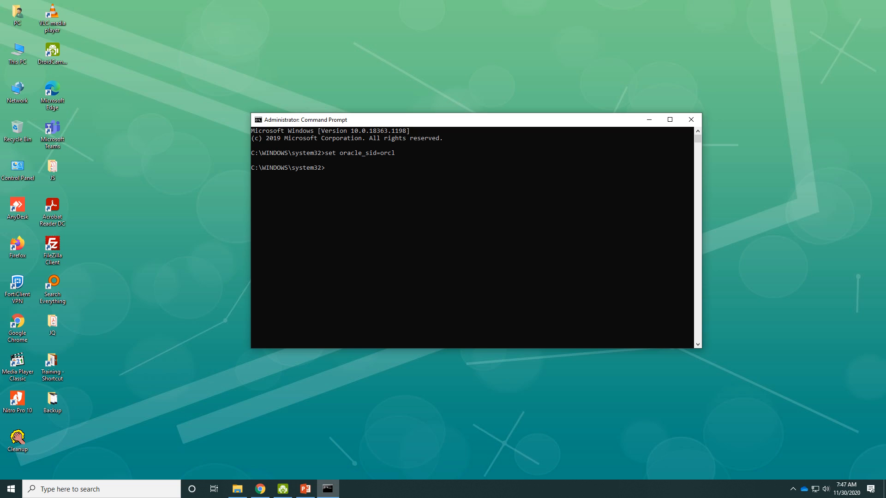
{"action": "type", "text": "S"}
{"action": "type", "text": "qlplu"}
- Finish and run the sqlplus sysdba command, then scroll through the printed usage help
{"action": "type", "text": "dba"}
{"action": "key", "text": "Return"}
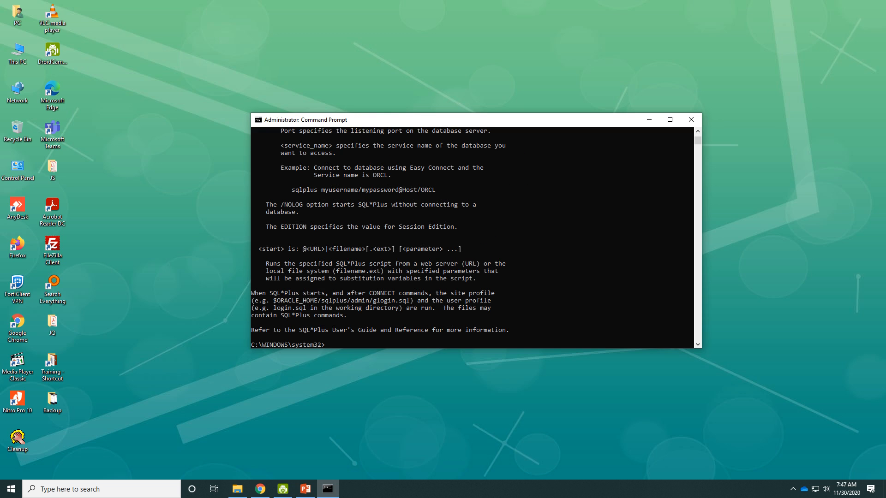
{"action": "scroll", "coordinate": [472, 237], "scroll_direction": "up", "scroll_amount": 3}
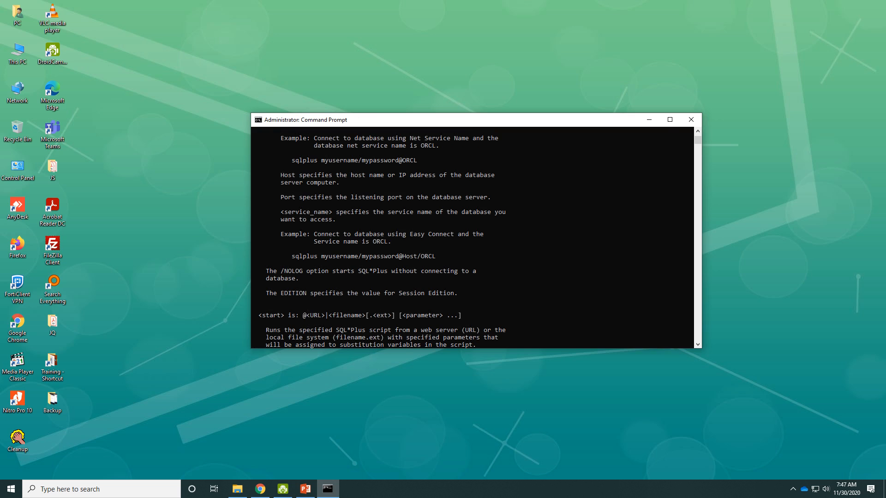
{"action": "scroll", "coordinate": [472, 237], "scroll_direction": "up", "scroll_amount": 15}
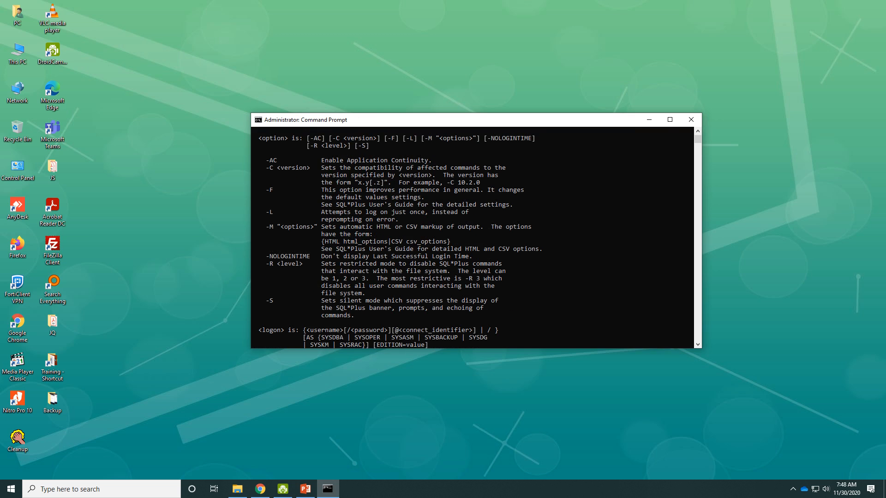
{"action": "scroll", "coordinate": [472, 237], "scroll_direction": "up", "scroll_amount": 7}
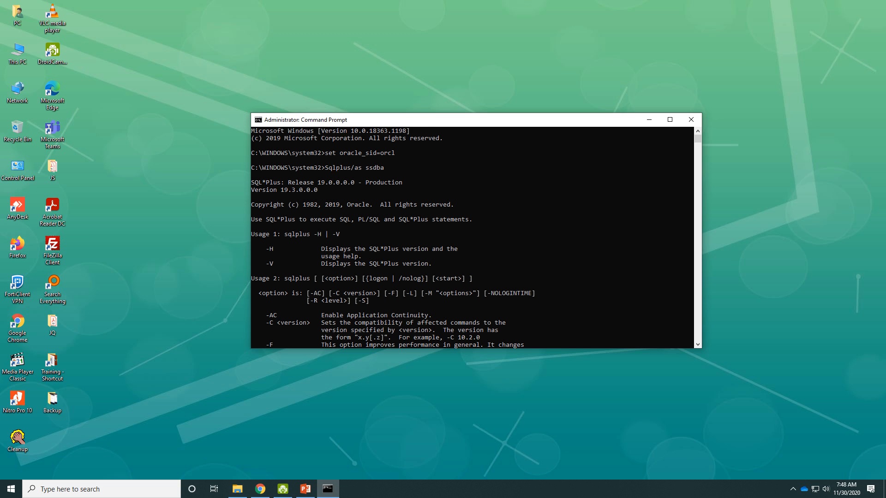
{"action": "scroll", "coordinate": [472, 238], "scroll_direction": "down", "scroll_amount": 20}
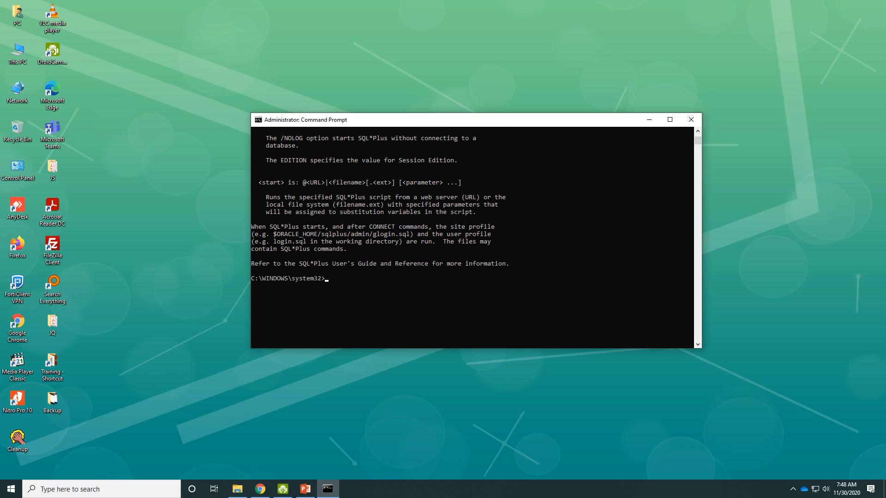